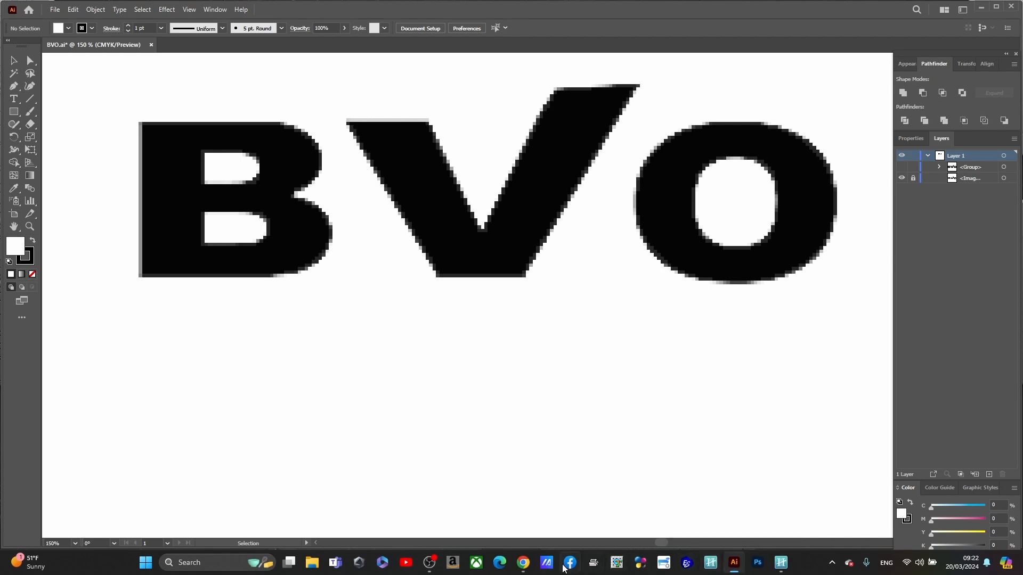
- Switch to Chrome to review the Affinity Designer 2 product page and its purchase options, then return to Illustrator
left_click(524, 564)
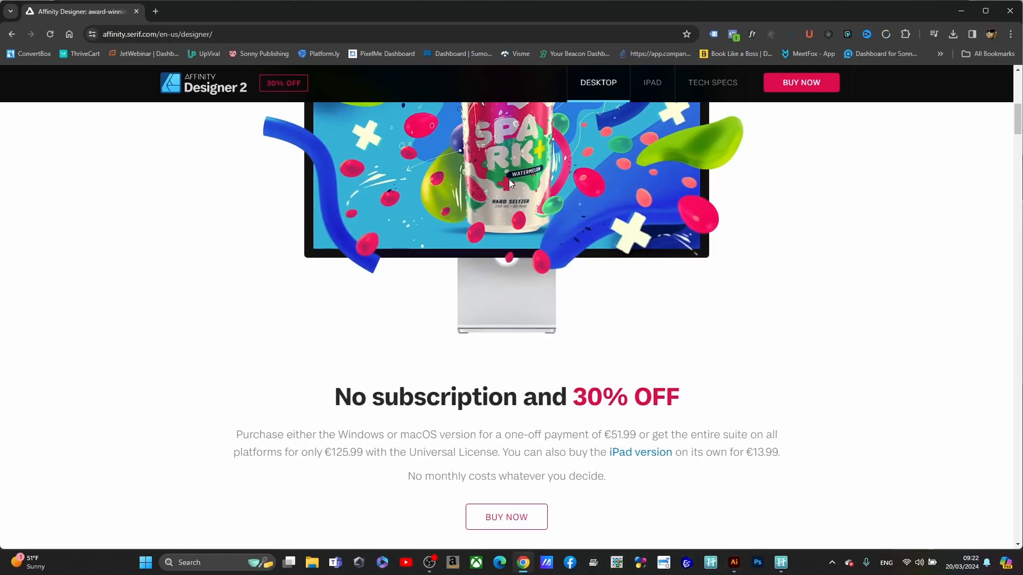
scroll(507, 204, "down", 4)
scroll(507, 210, "up", 9)
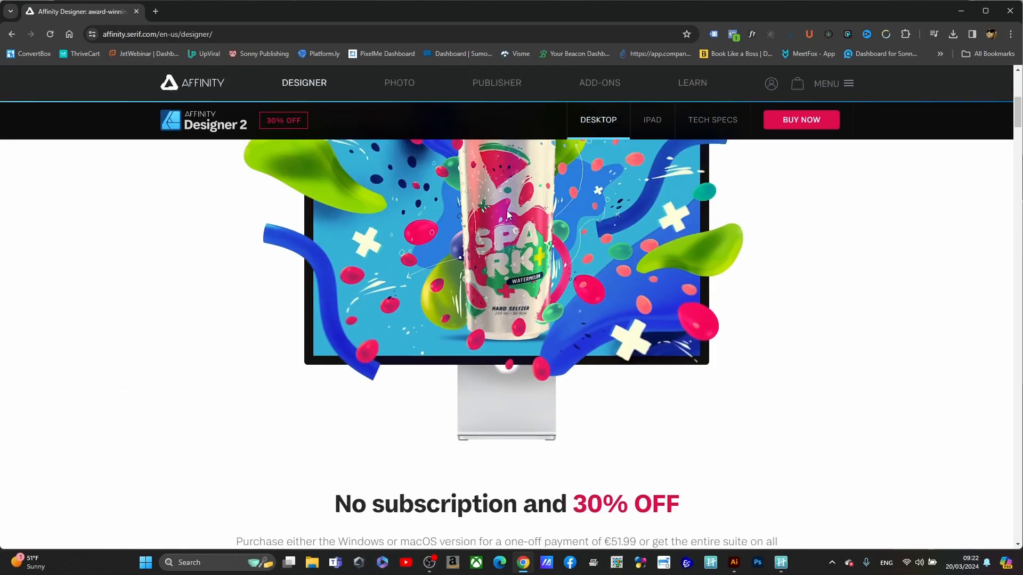
scroll(507, 232, "up", 2)
scroll(506, 251, "down", 8)
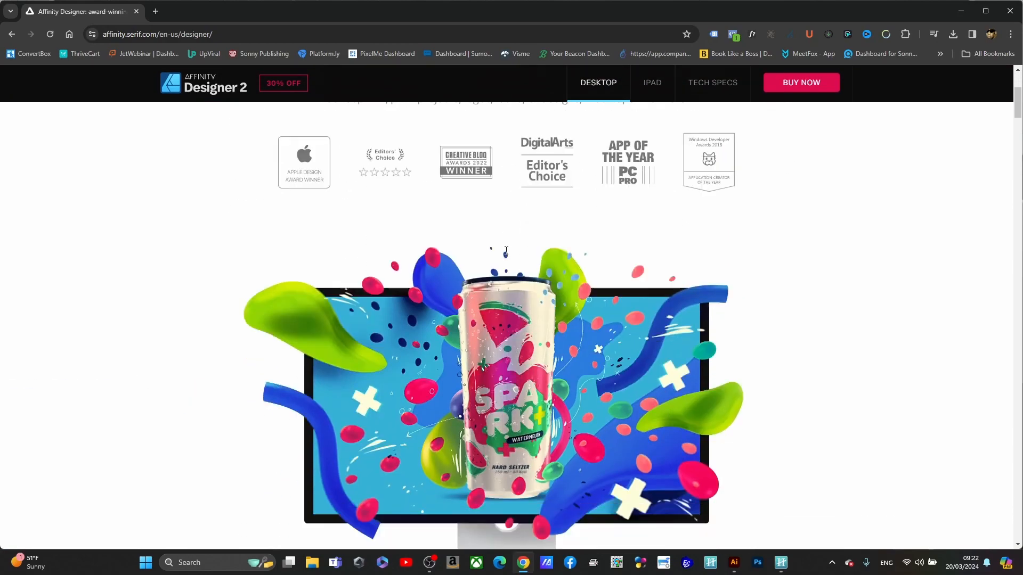
scroll(506, 251, "down", 6)
scroll(506, 254, "up", 7)
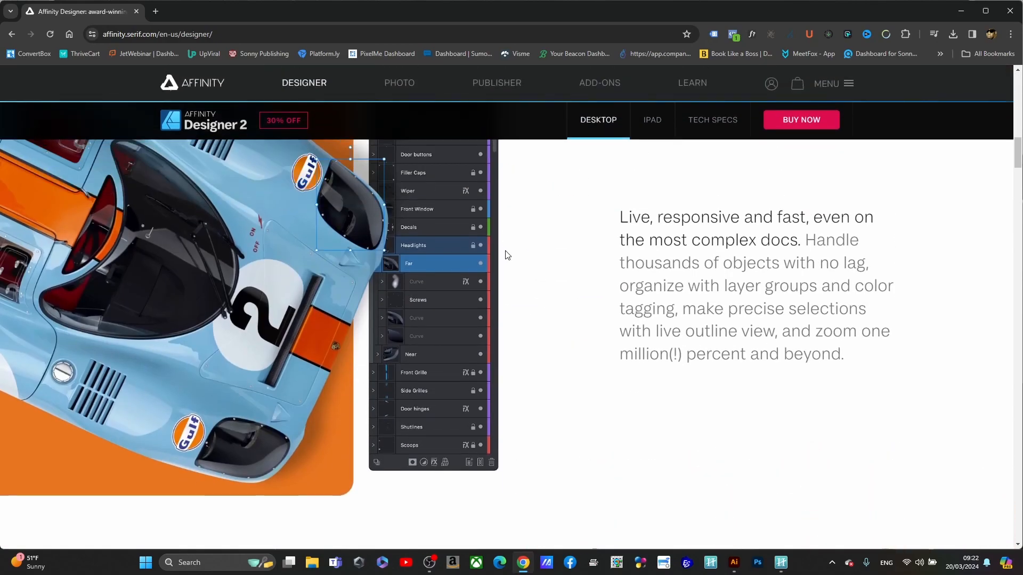
scroll(506, 255, "up", 10)
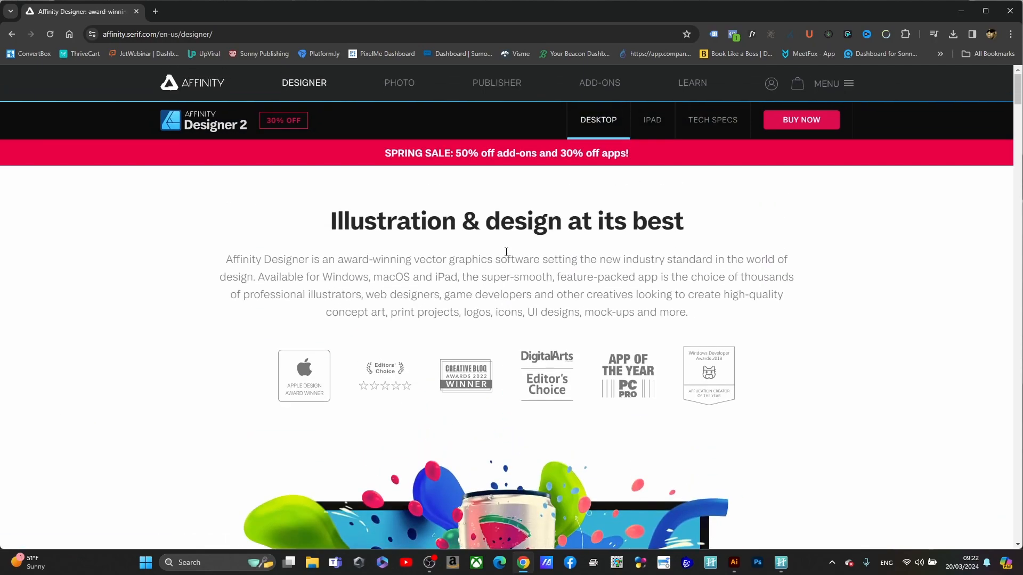
scroll(506, 251, "down", 8)
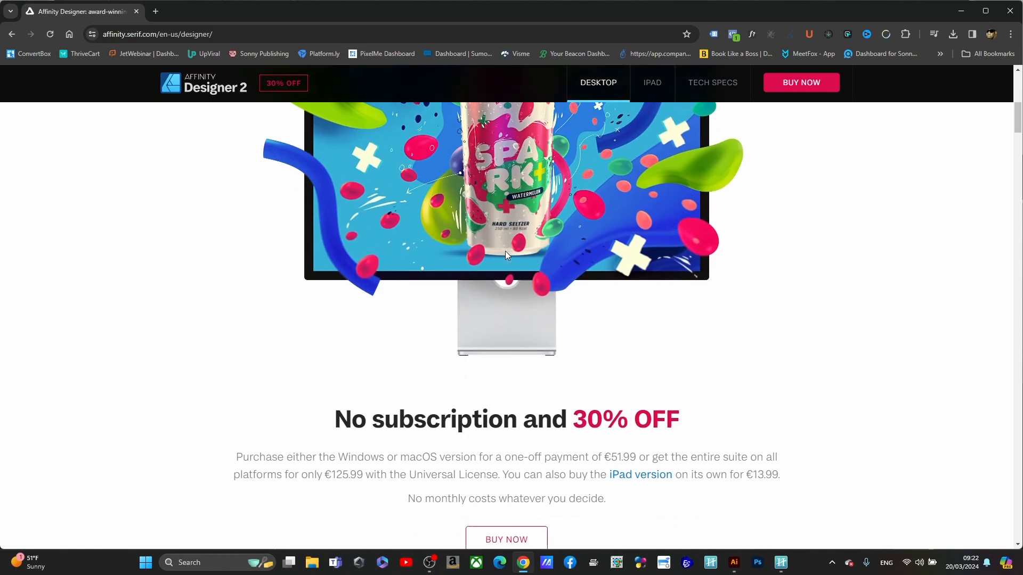
scroll(505, 251, "down", 10)
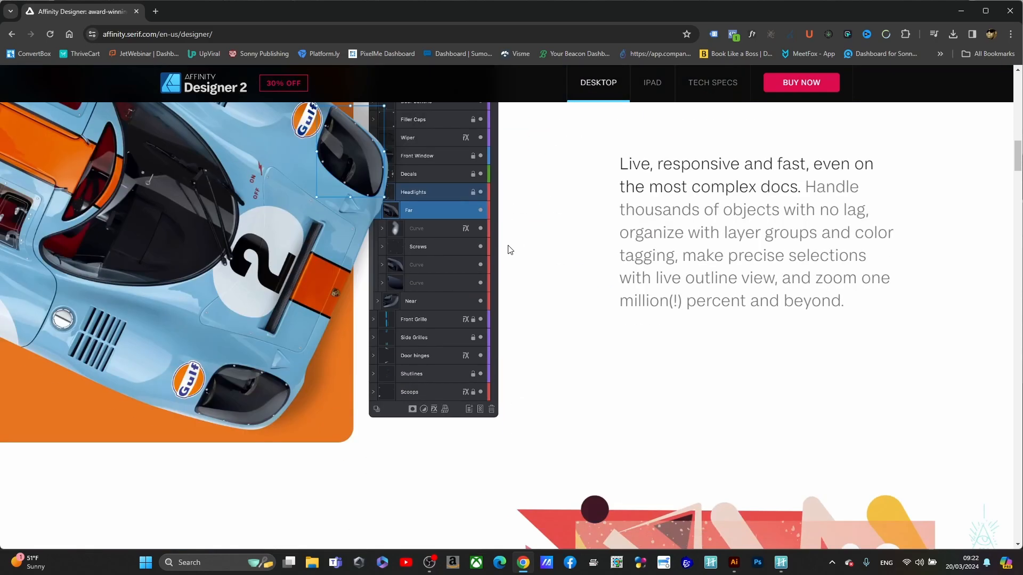
scroll(509, 250, "down", 10)
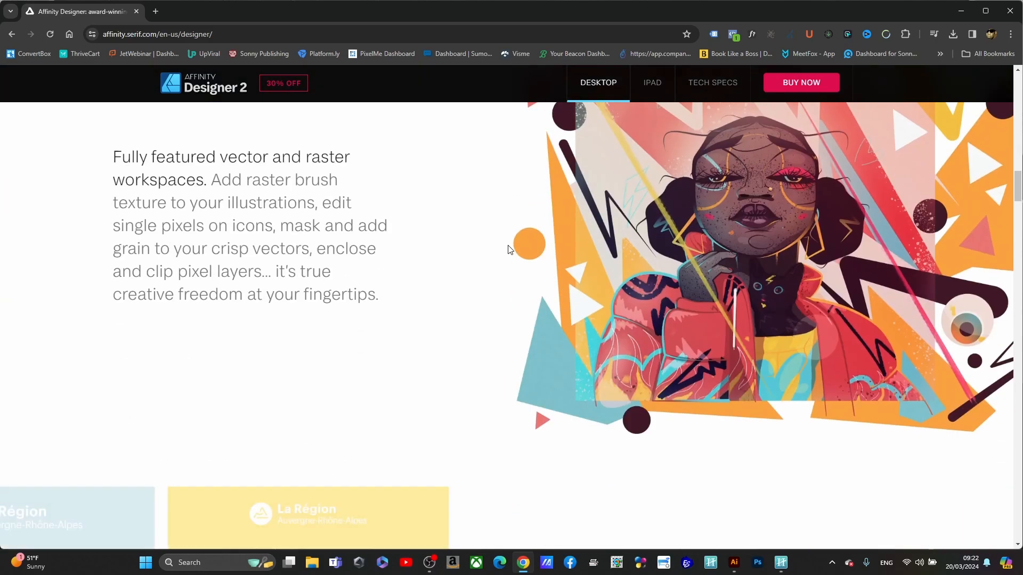
scroll(509, 250, "down", 4)
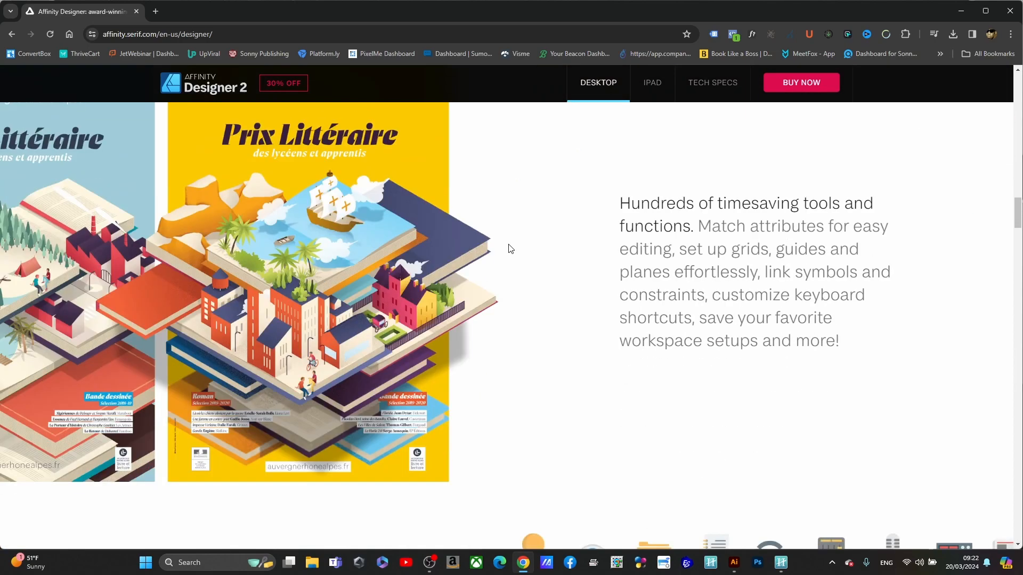
scroll(508, 247, "down", 10)
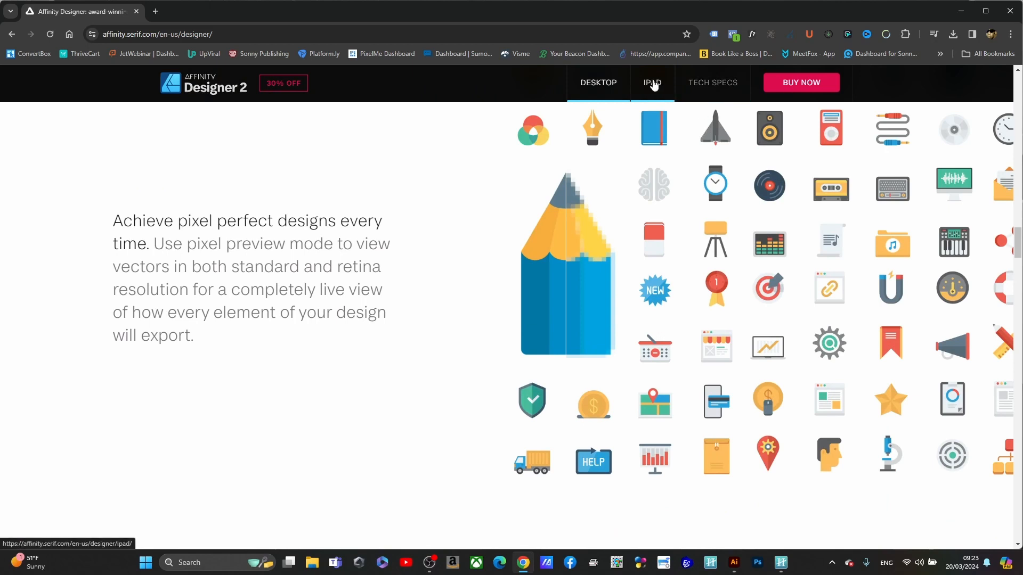
left_click(785, 84)
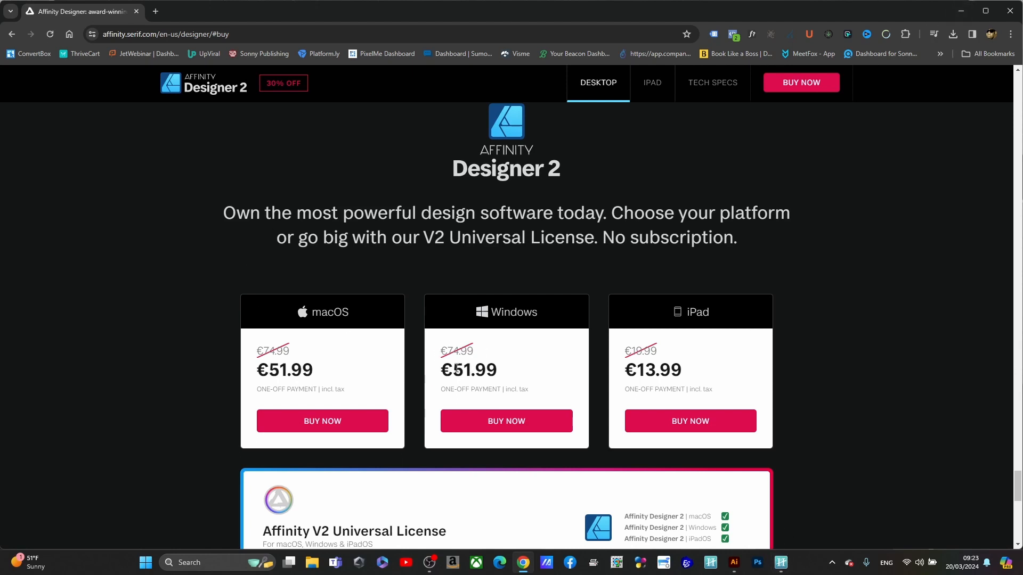
left_click(961, 11)
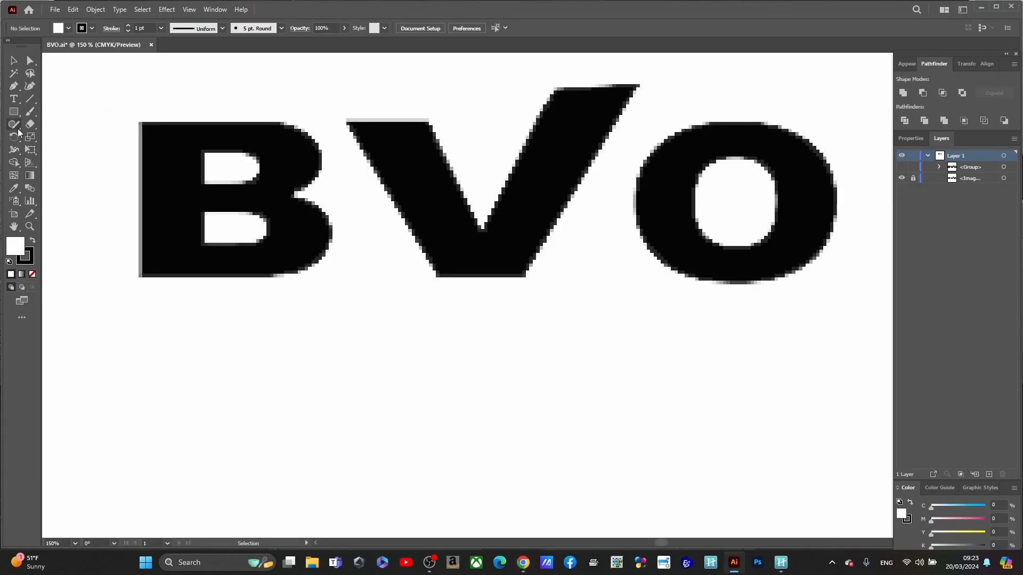
- Add a text letter "B" over the image's B, filled with the red swatch M=90 Y=85
left_click(13, 99)
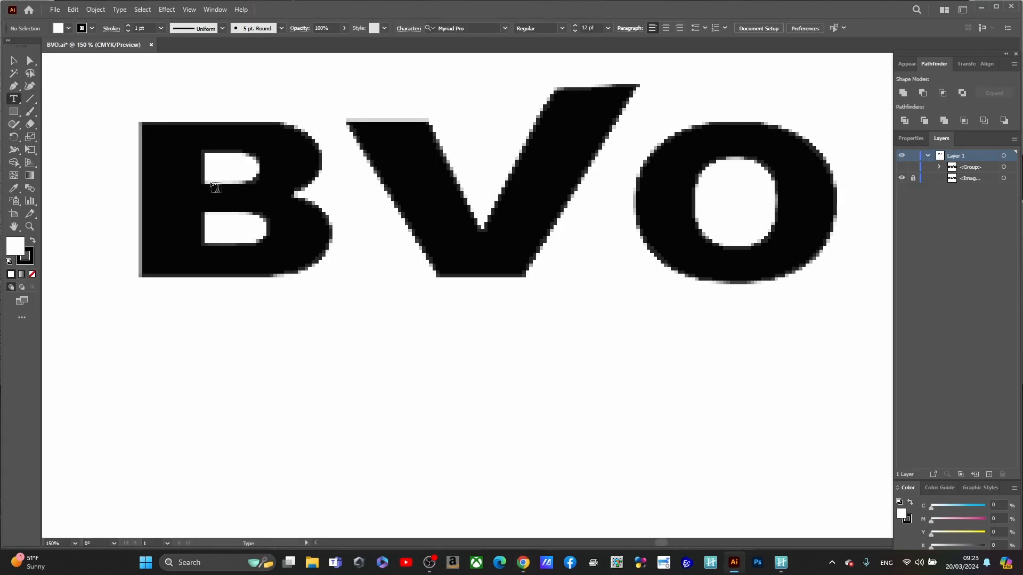
left_click(176, 210)
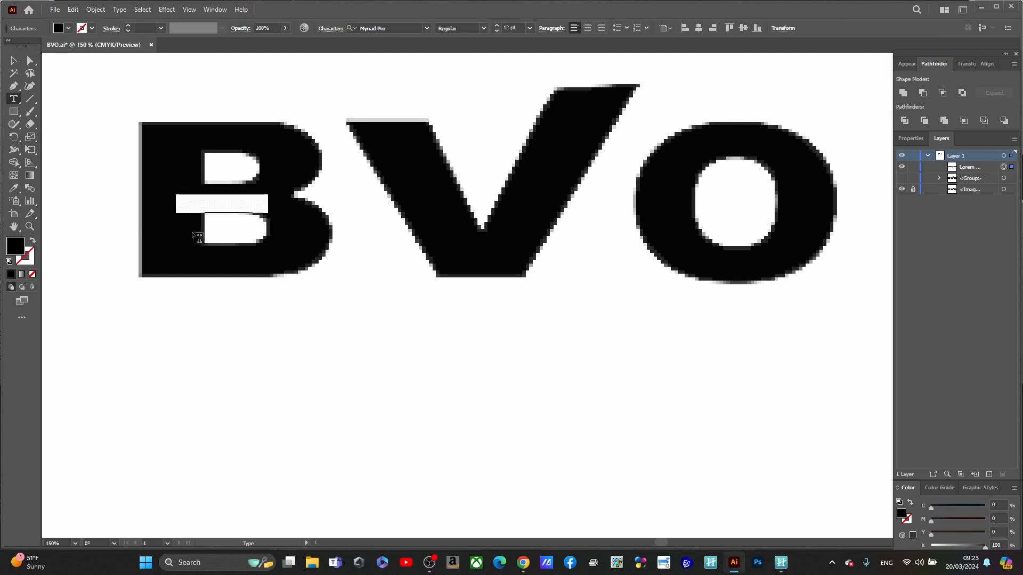
left_click(68, 28)
left_click(89, 45)
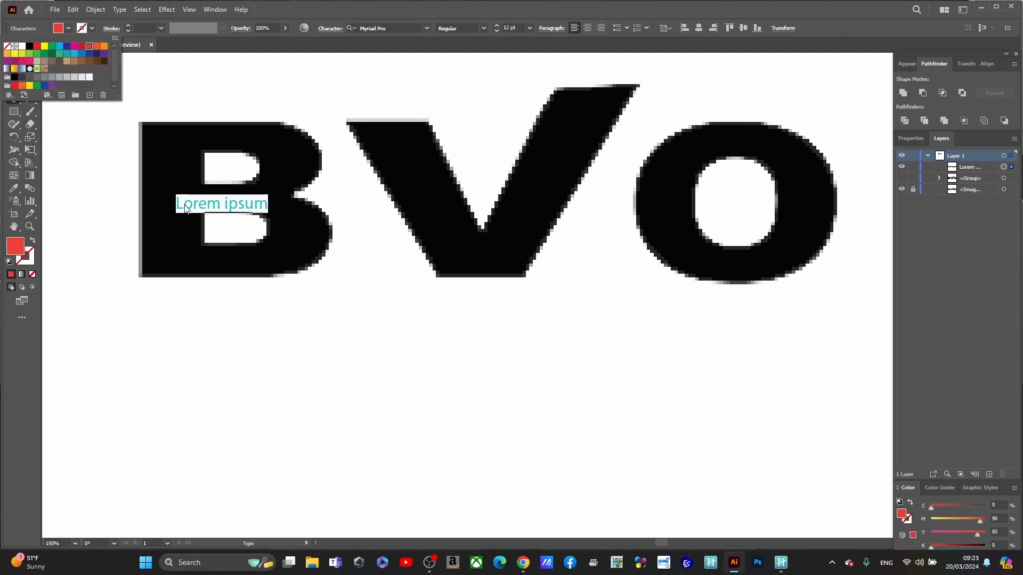
type("B")
key("Caps_Lock")
key("Escape")
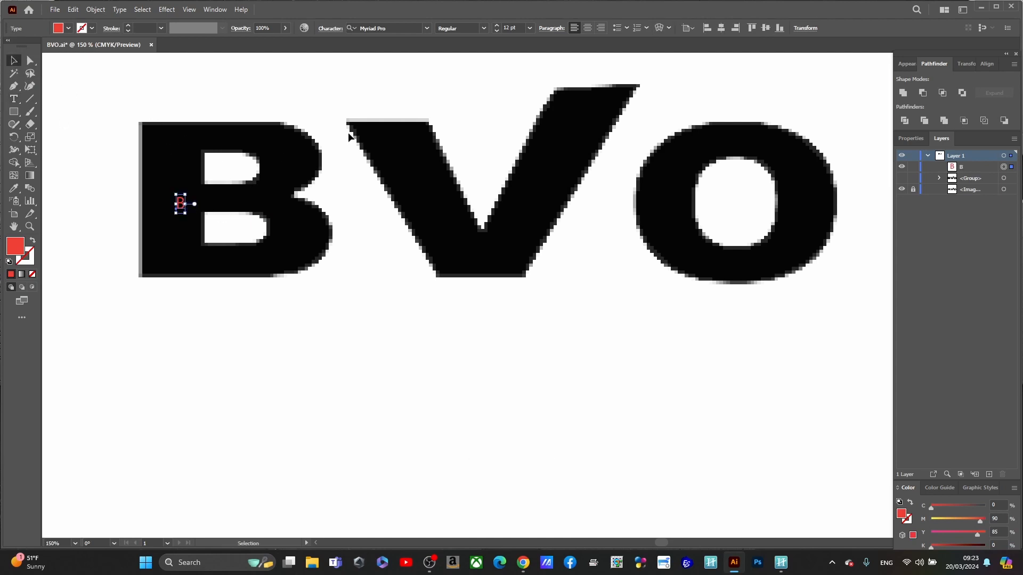
- Set the font of the red letter B to Arial Black
left_click(399, 24)
type("ARI")
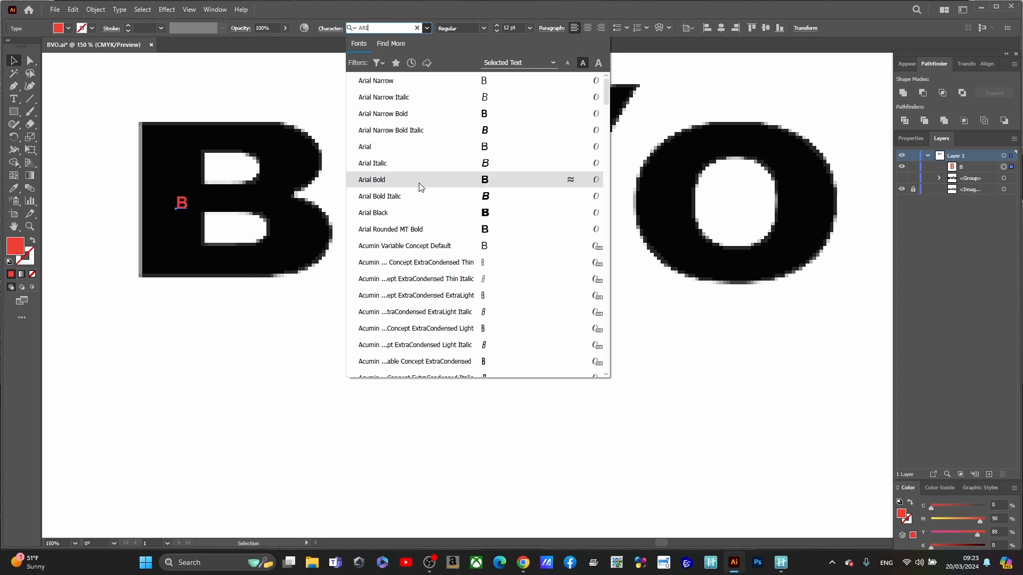
left_click(417, 212)
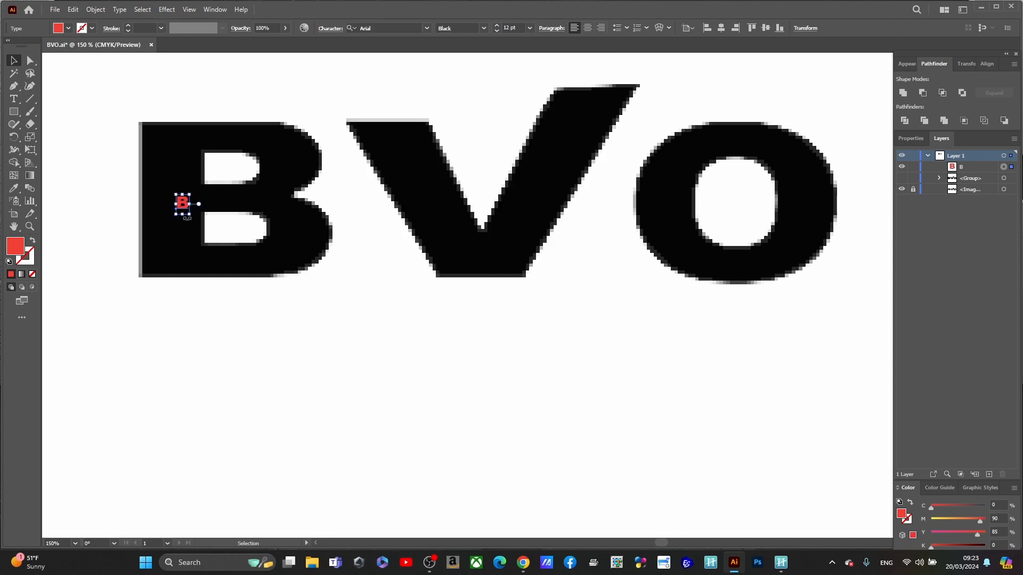
- Enlarge the red B to about 150 pt and align it with the left edge and height of the image's B
left_click_drag(189, 216, 226, 206)
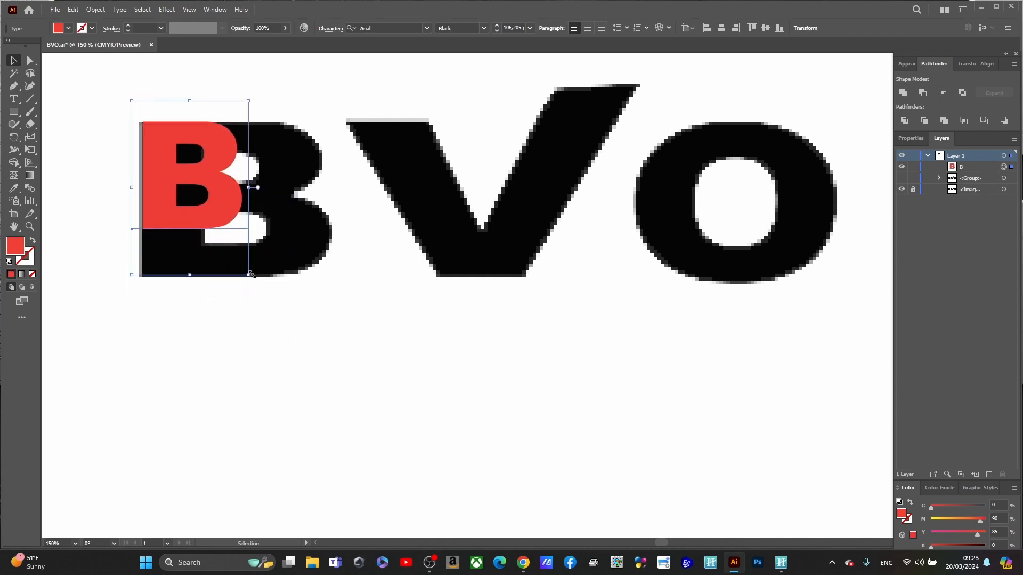
left_click_drag(248, 276, 334, 347)
left_click_drag(263, 258, 257, 250)
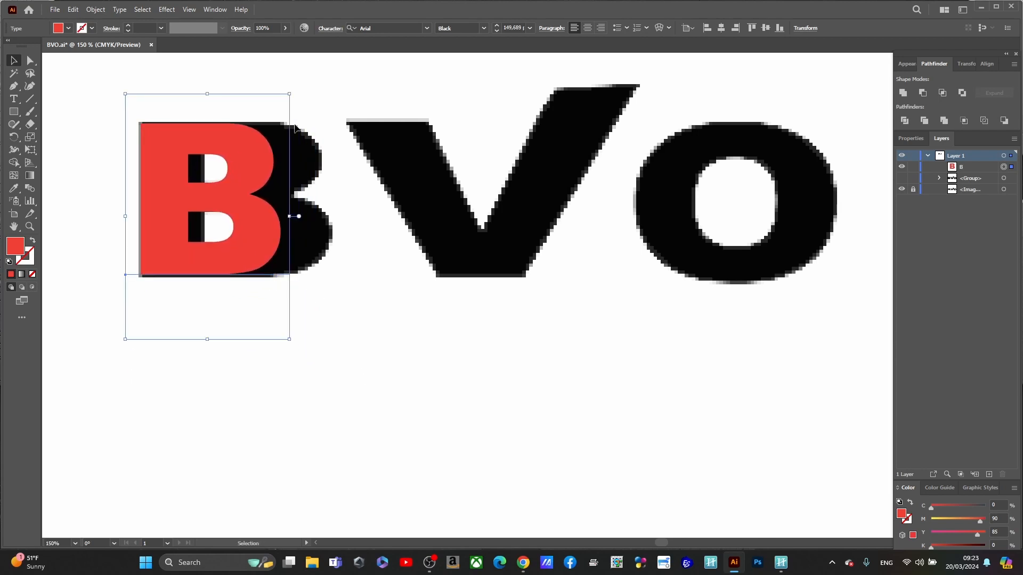
- Convert the red B to outlines and stretch it horizontally to about 47.4 mm wide to match the image's B
right_click(223, 155)
left_click(338, 312)
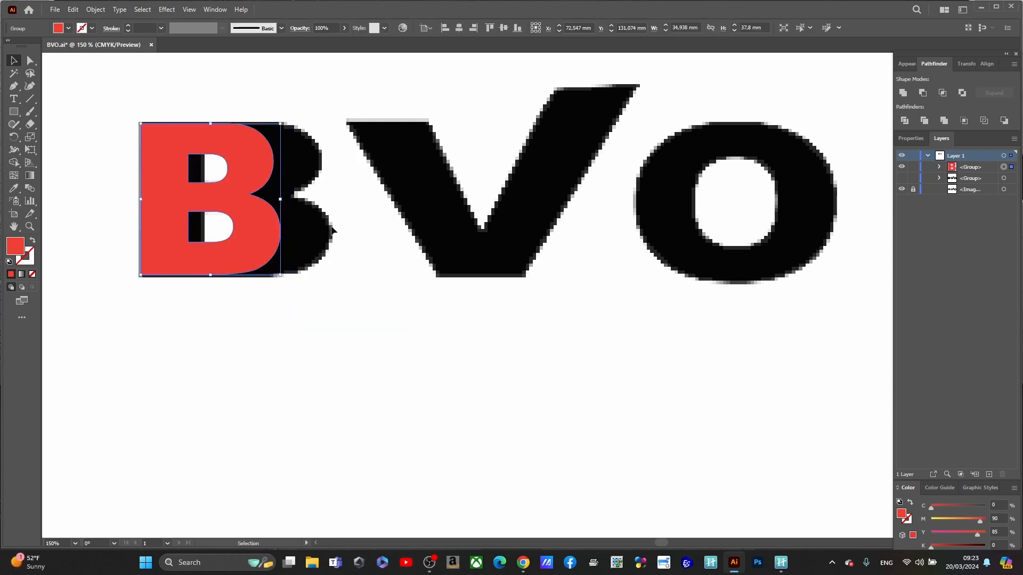
left_click_drag(281, 200, 331, 205)
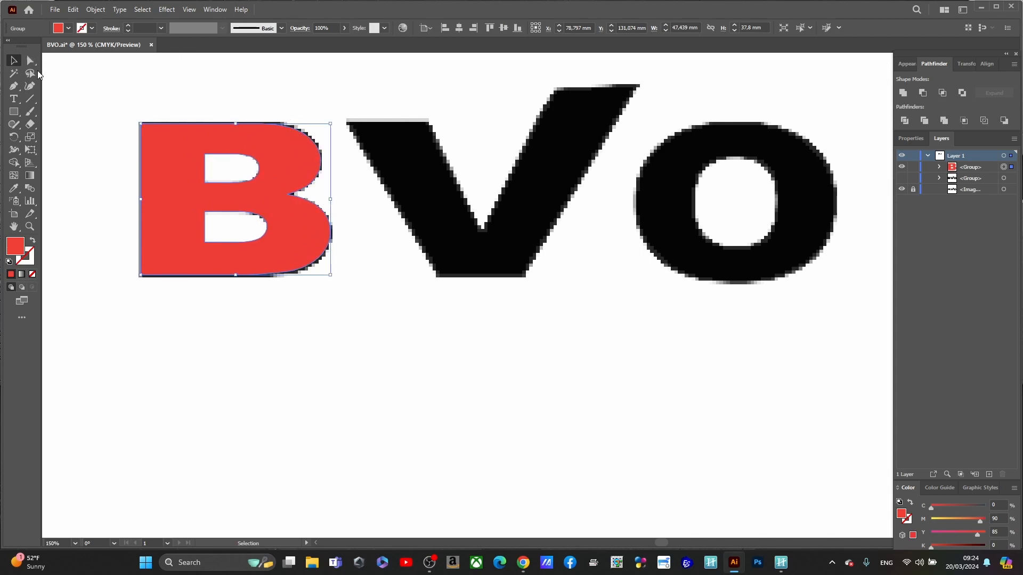
- Add a red text letter "V", enlarge it to about 173 pt and place it over the image's V
left_click(14, 99)
left_click(403, 395)
type("V")
key("Escape")
left_click_drag(478, 443, 471, 213)
left_click_drag(499, 297, 506, 228)
- Convert the V to outlines and move its anchor points so the left arm and inner corner match the image's V
right_click(506, 228)
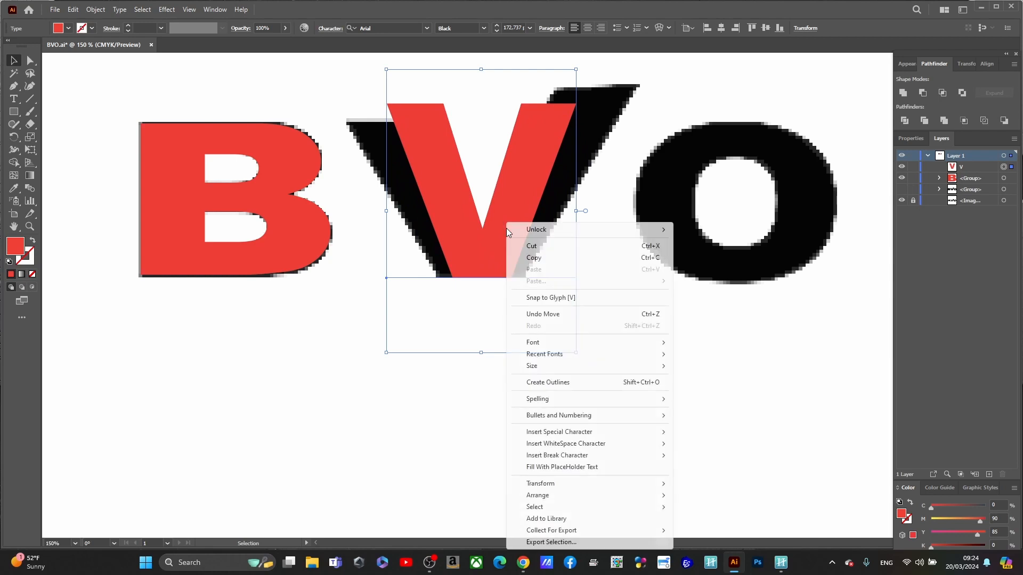
left_click(557, 383)
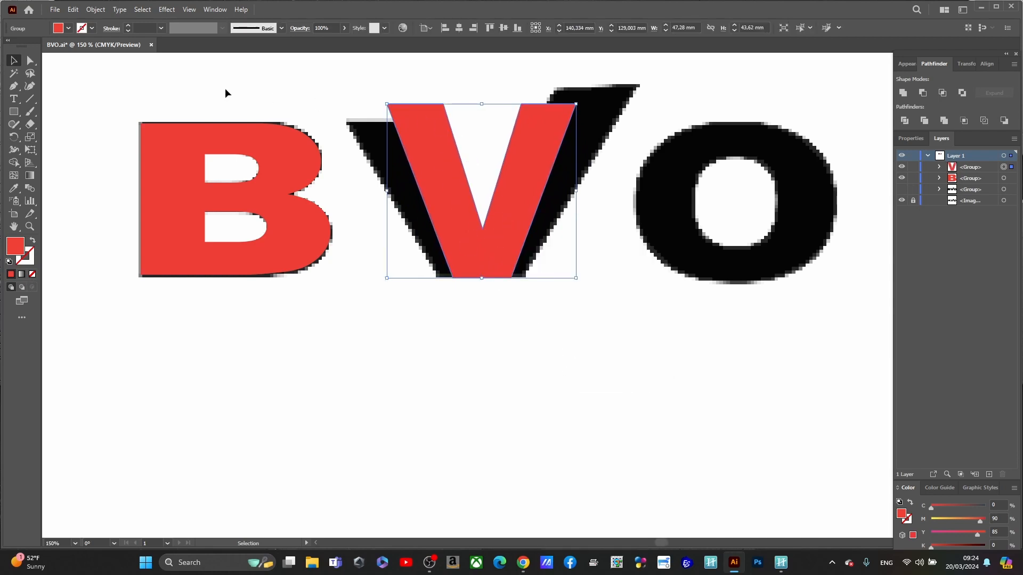
left_click(32, 63)
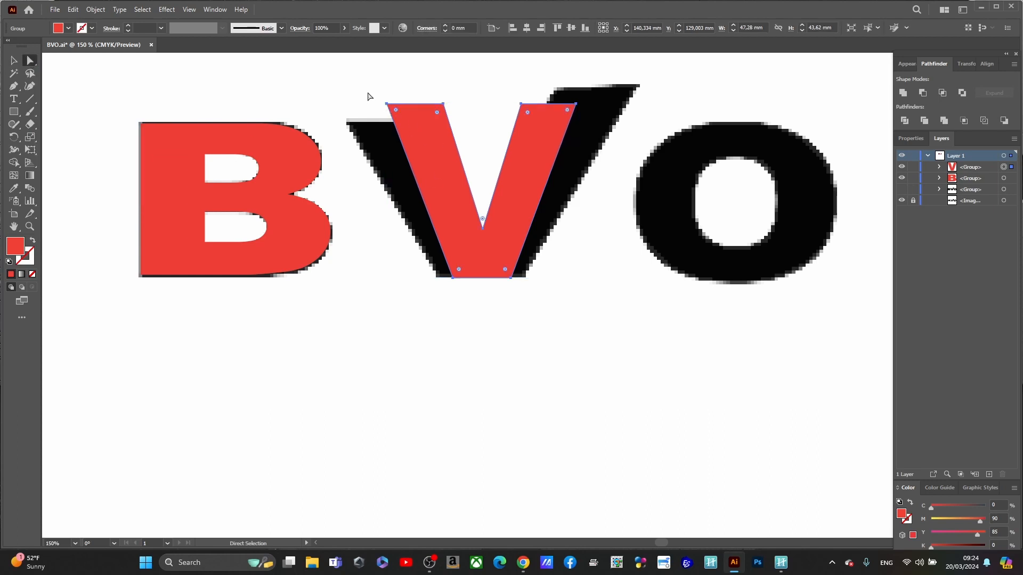
left_click_drag(368, 96, 415, 122)
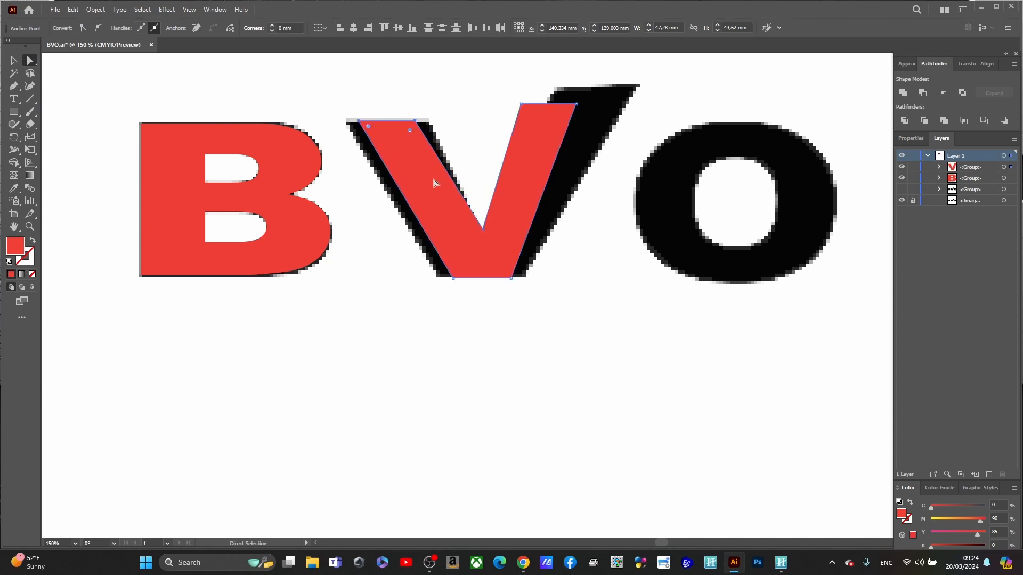
left_click_drag(496, 244, 482, 246)
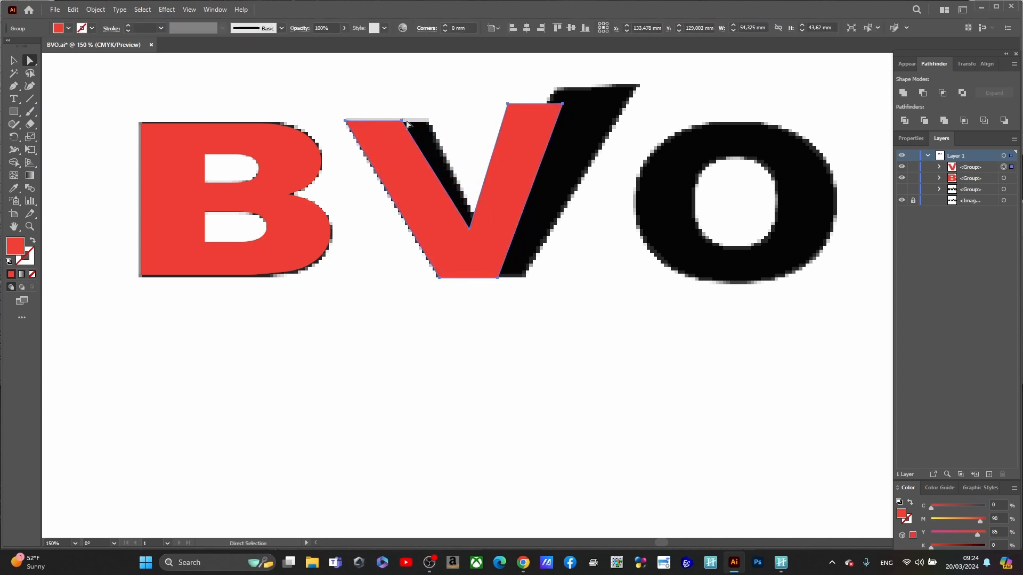
left_click_drag(403, 121, 429, 121)
mouse_move(470, 229)
left_mouse_down()
mouse_move(481, 227)
mouse_move(487, 244)
mouse_move(482, 230)
left_mouse_up()
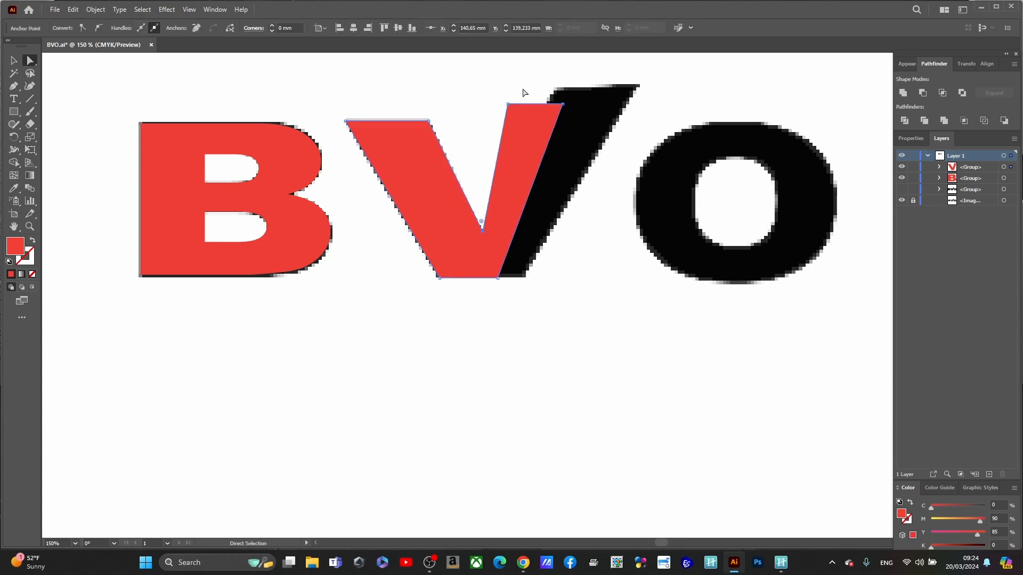
- Reshape the V's right arm by moving its top and base anchor points onto the corners of the image's extended V
left_click_drag(499, 86, 637, 90)
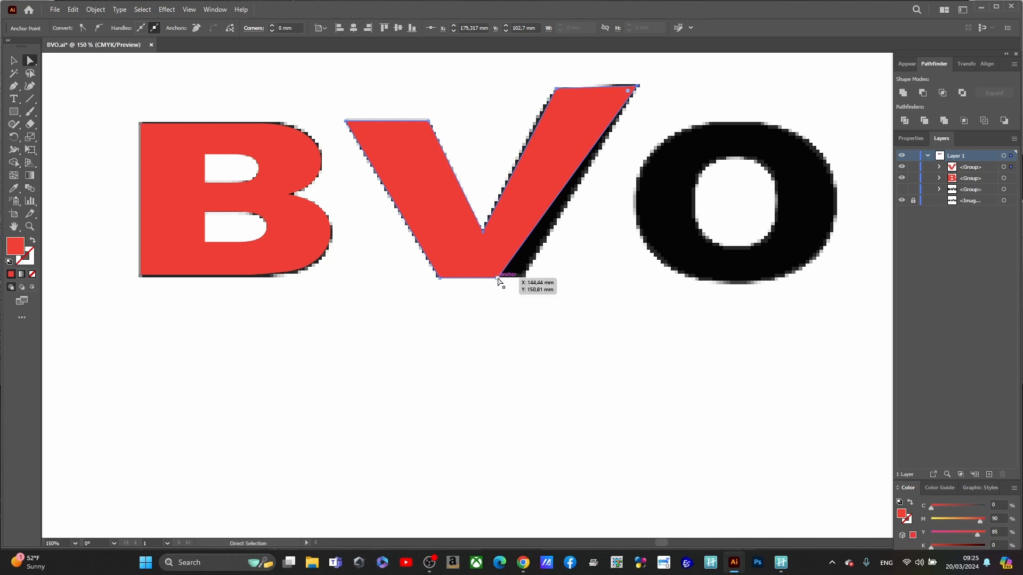
left_click_drag(499, 278, 526, 277)
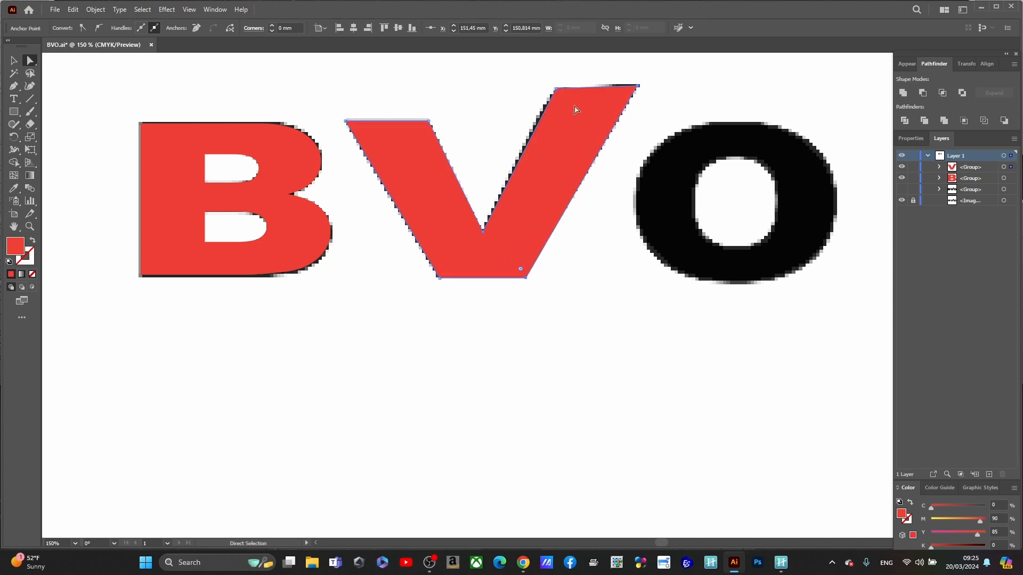
left_click_drag(557, 88, 551, 86)
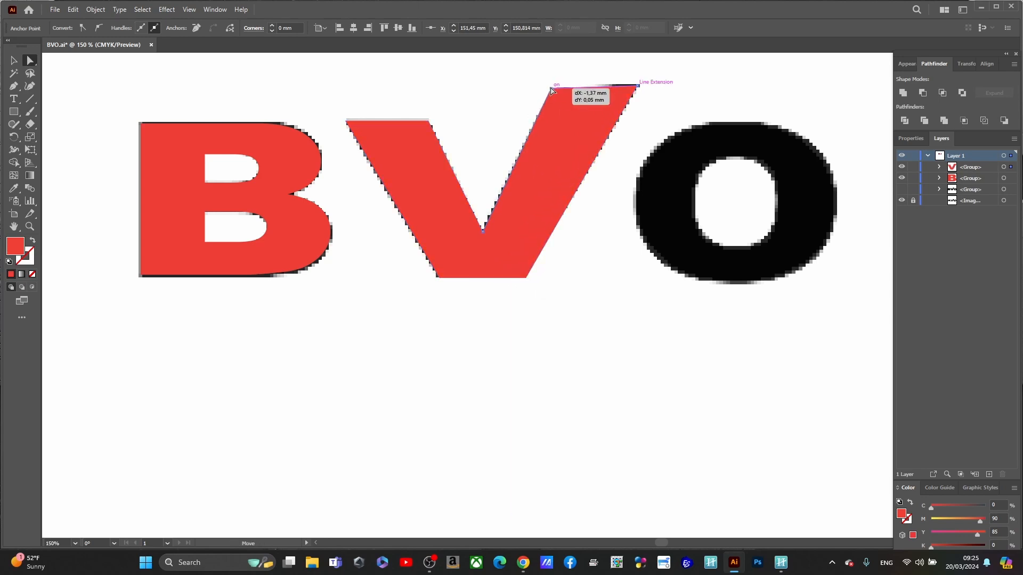
left_click_drag(639, 86, 637, 86)
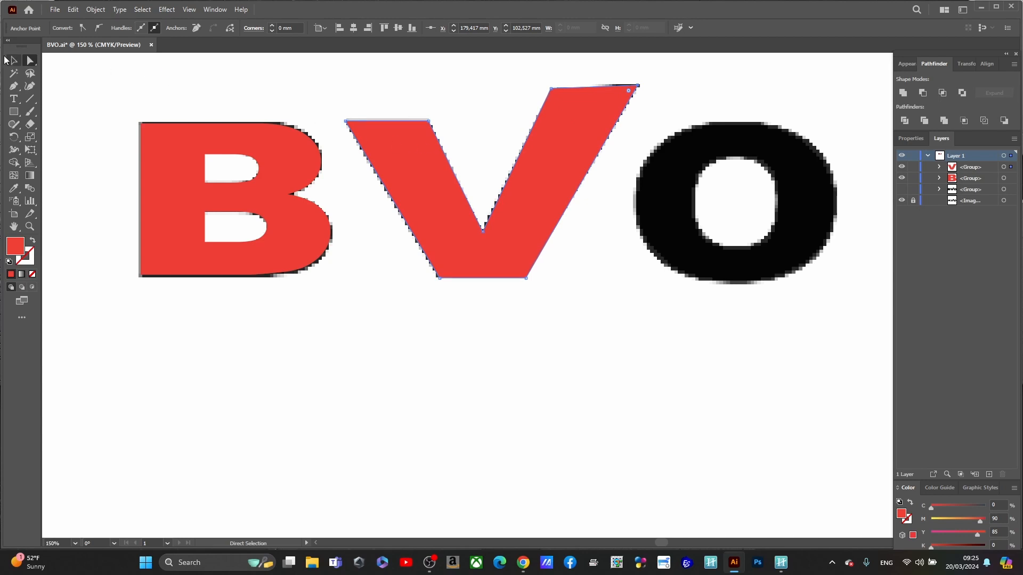
left_click(14, 61)
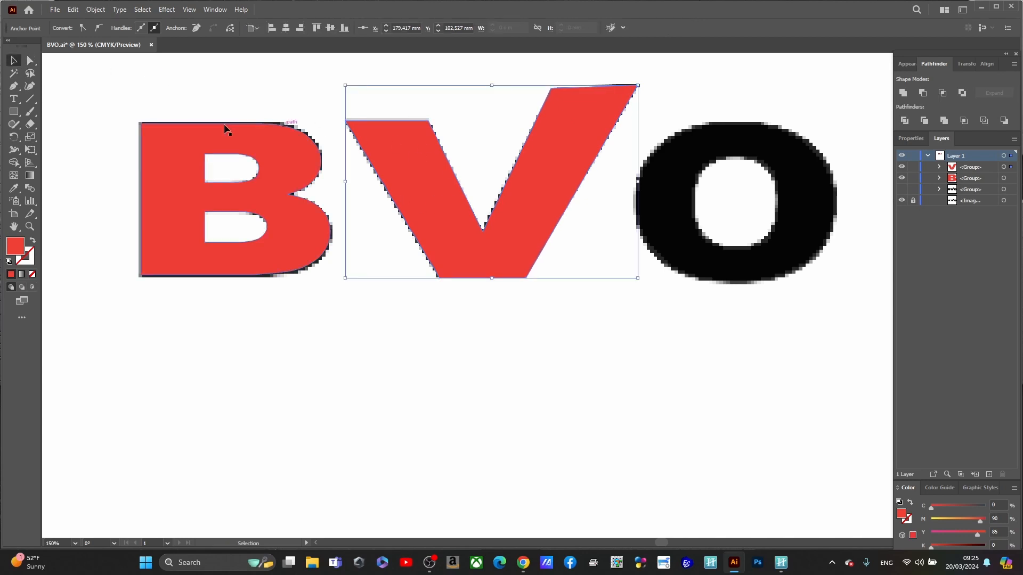
- Add a text letter "O" in Arial Black over the image's O
left_click(14, 99)
left_click(655, 283)
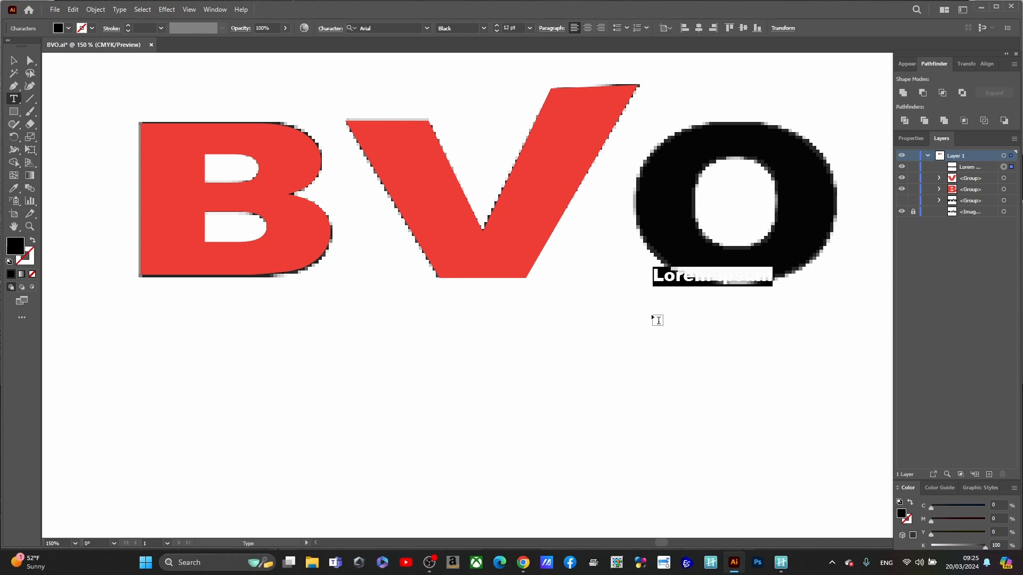
type("o")
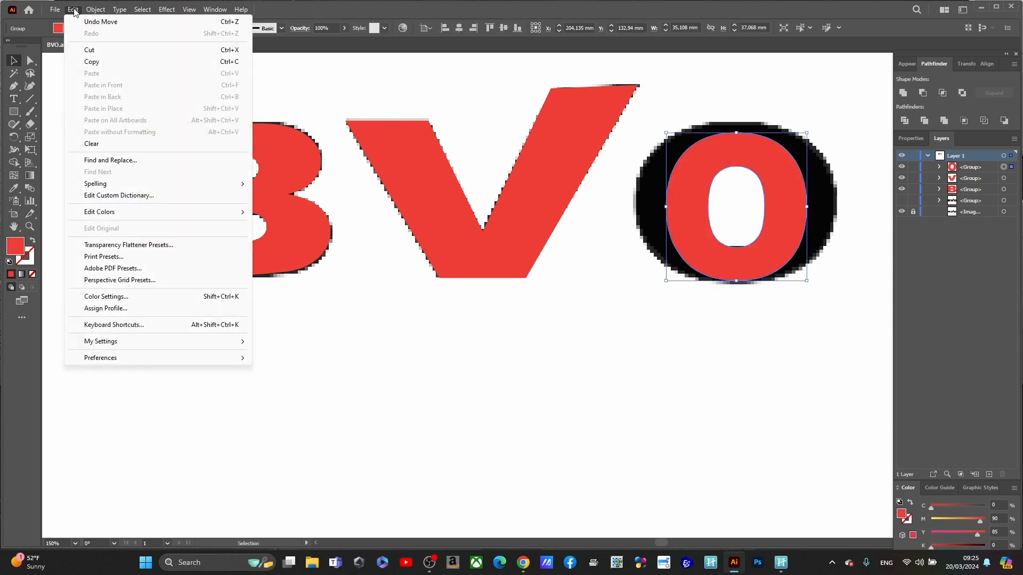
- Stretch the outlined O to about 50.5 by 41.6 mm so its edges match the image's O
left_click(73, 9)
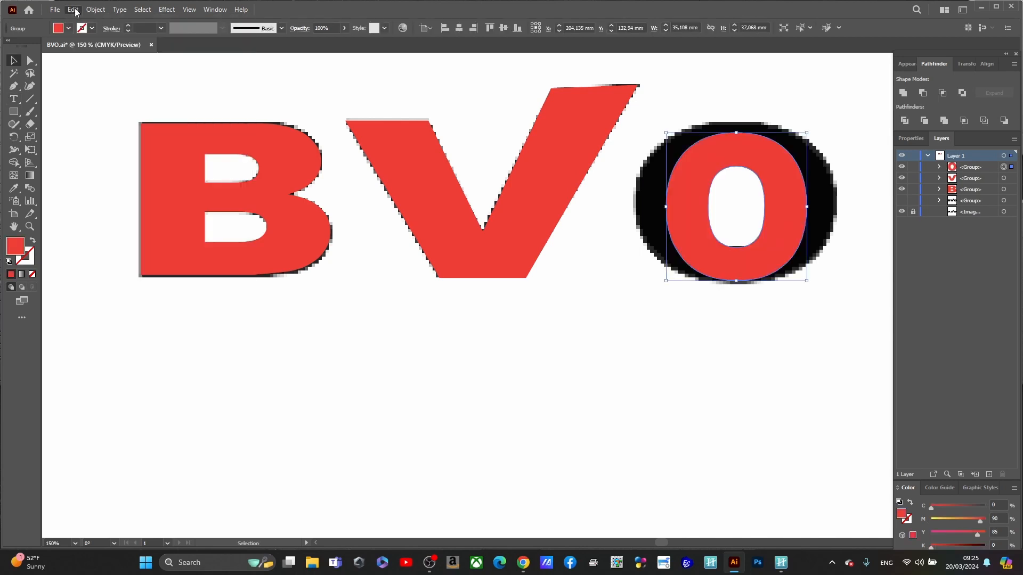
left_click_drag(666, 206, 638, 207)
left_click_drag(807, 207, 837, 201)
left_click_drag(737, 133, 737, 118)
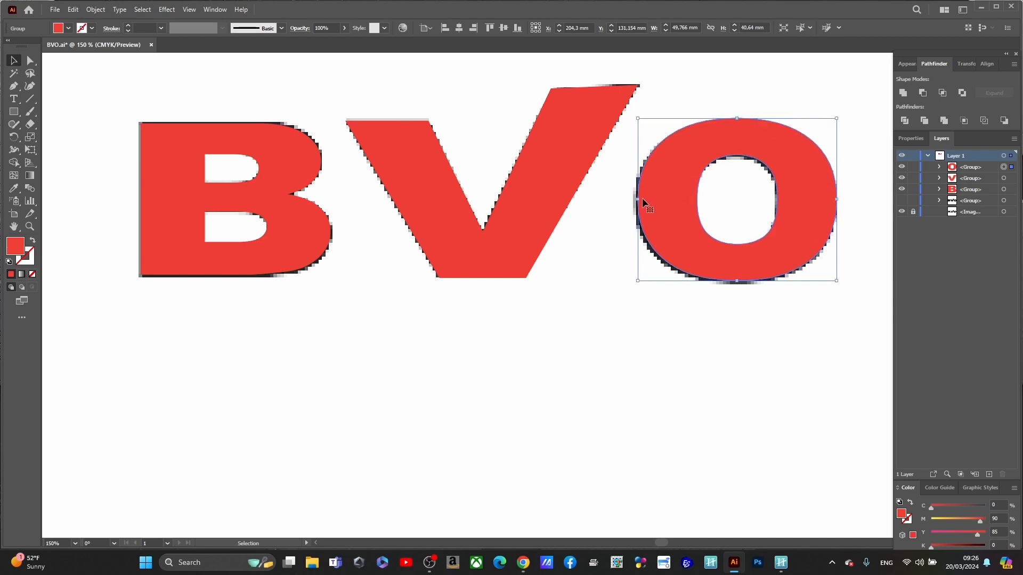
left_click_drag(638, 199, 634, 199)
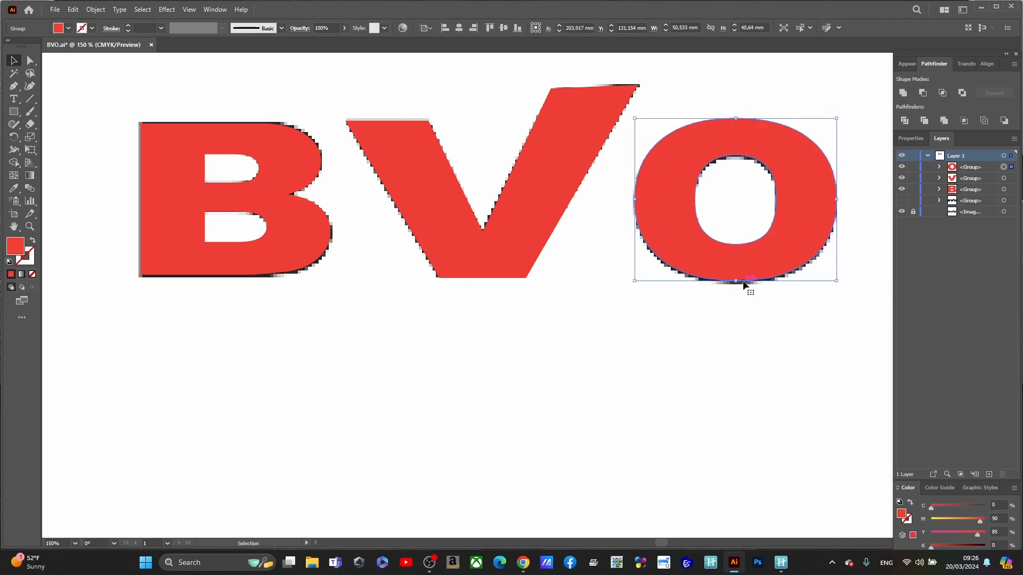
left_click_drag(736, 282, 736, 286)
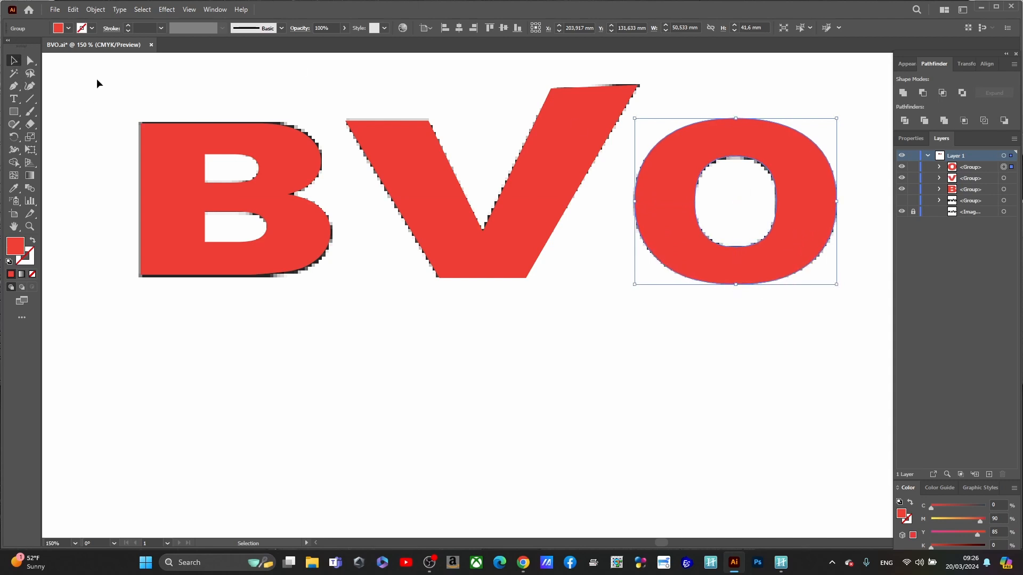
left_click(70, 75)
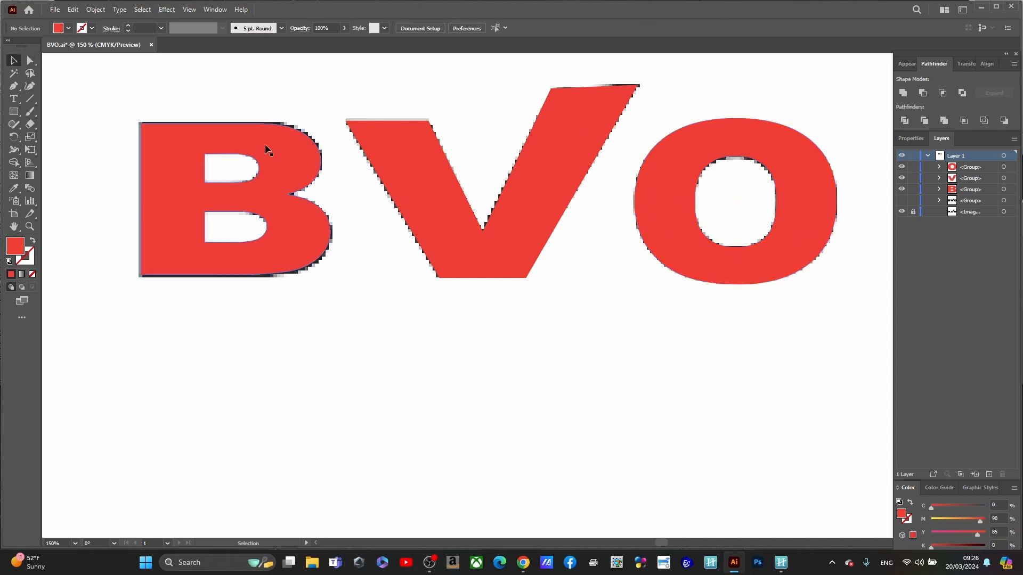
- Show the hidden black BVO vector group and hide the three red letter groups
left_click(901, 200)
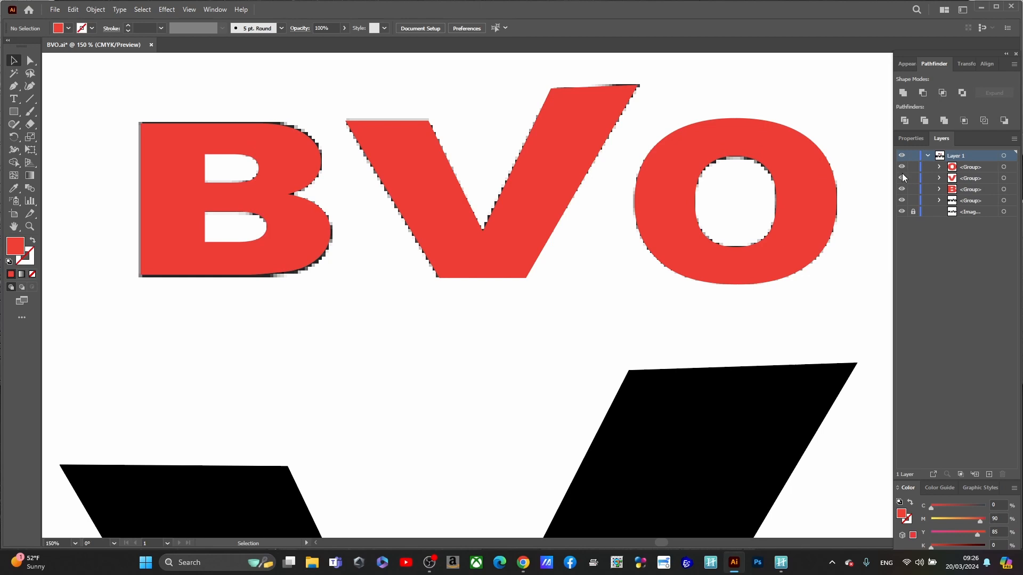
left_click_drag(901, 167, 894, 199)
scroll(702, 273, "down", 5)
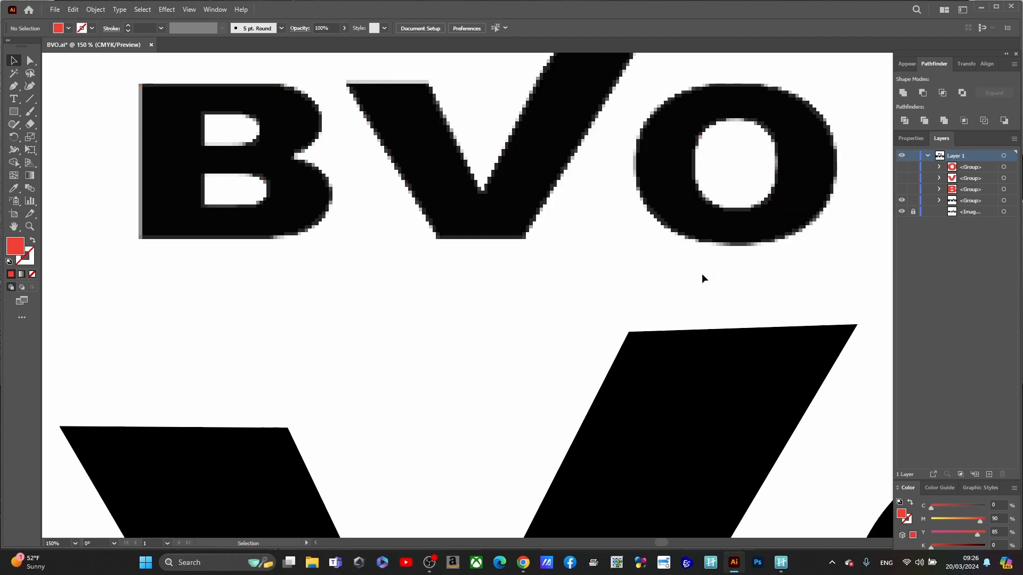
scroll(698, 277, "down", 3)
scroll(699, 278, "down", 1)
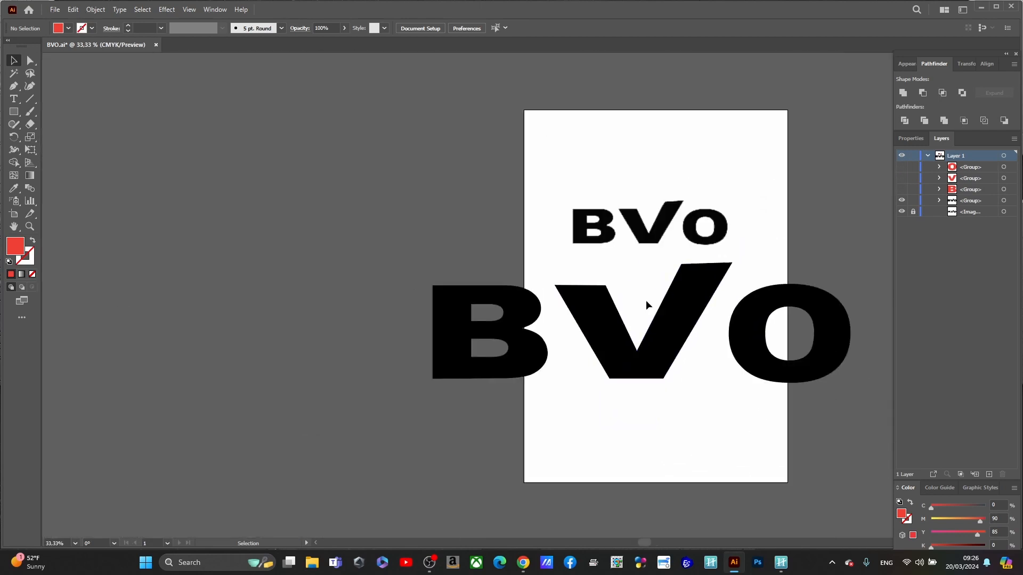
- Copy the large black BVO vector group
left_click(730, 341)
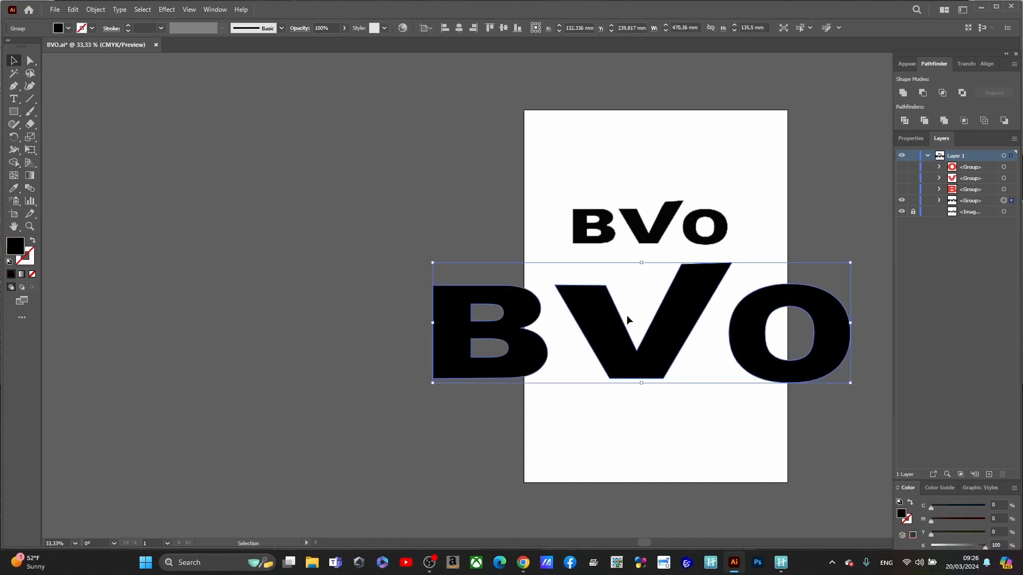
right_click(708, 295)
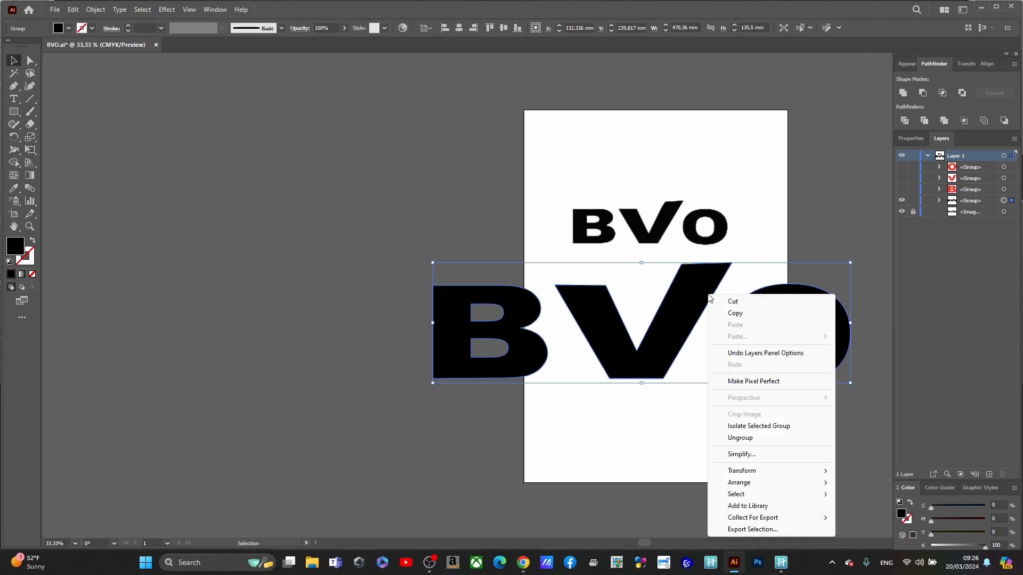
left_click(756, 315)
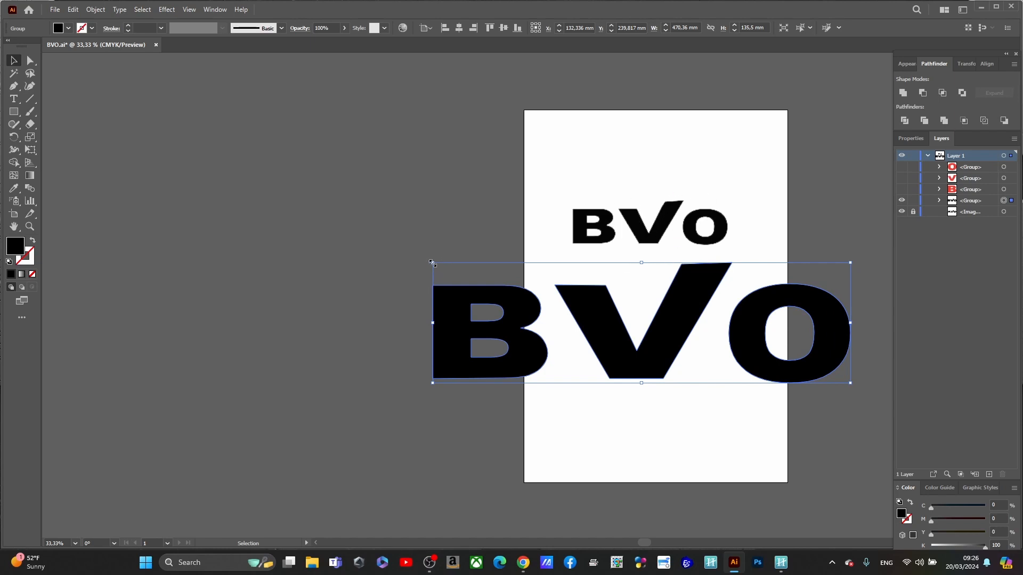
- Enlarge the black BVO group to about 879 mm wide, and shrink it to about 255 mm wide just above the image's BVO
left_click_drag(431, 262, 163, 106)
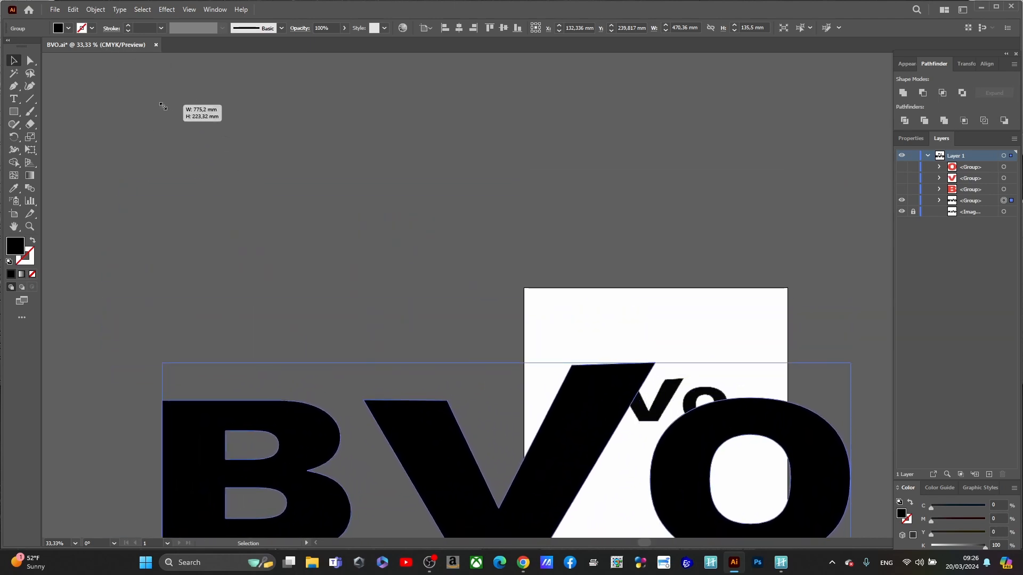
left_click_drag(366, 423, 361, 267)
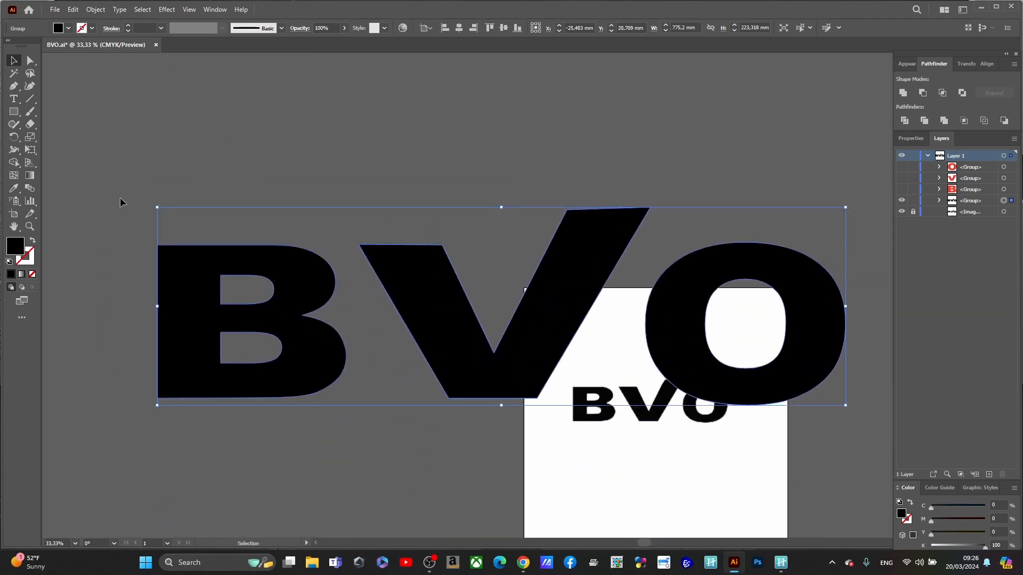
left_click_drag(158, 207, 81, 94)
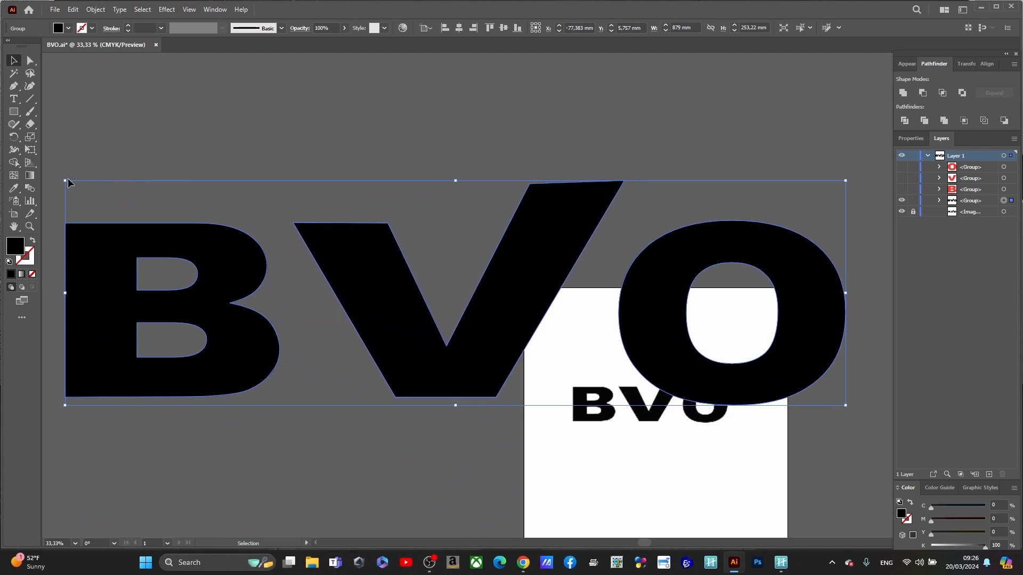
left_click_drag(63, 179, 619, 339)
left_click_drag(691, 392, 619, 364)
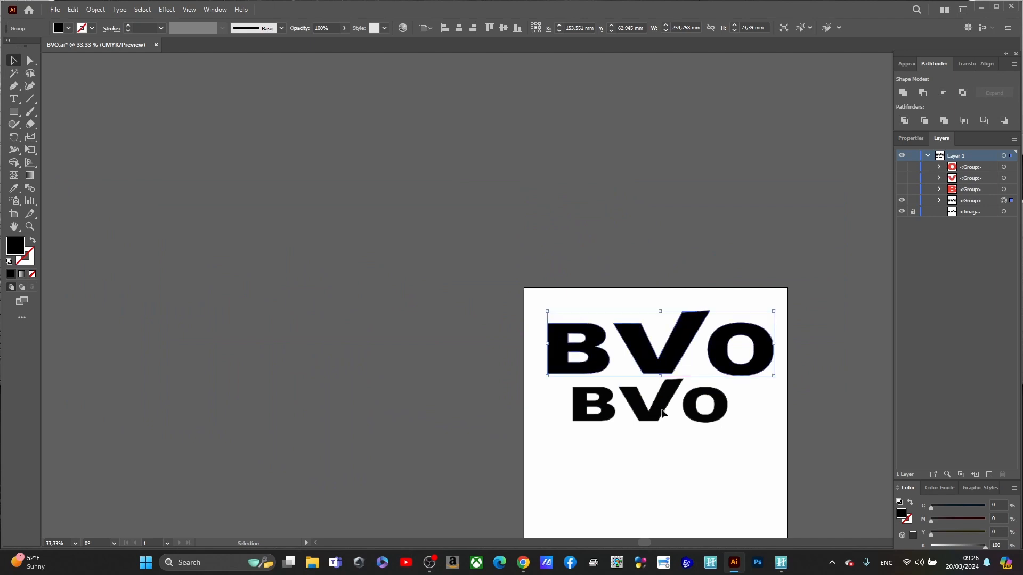
- Switch to Hatch Embroidery and paste the copied BVO vector letters into the empty design
mouse_move(781, 569)
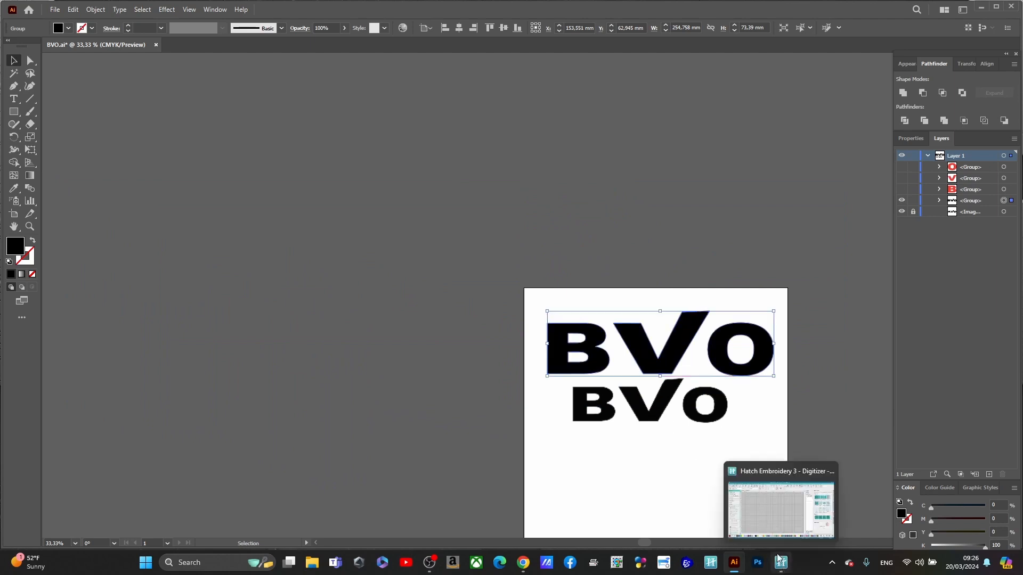
scroll(681, 393, "down", 5)
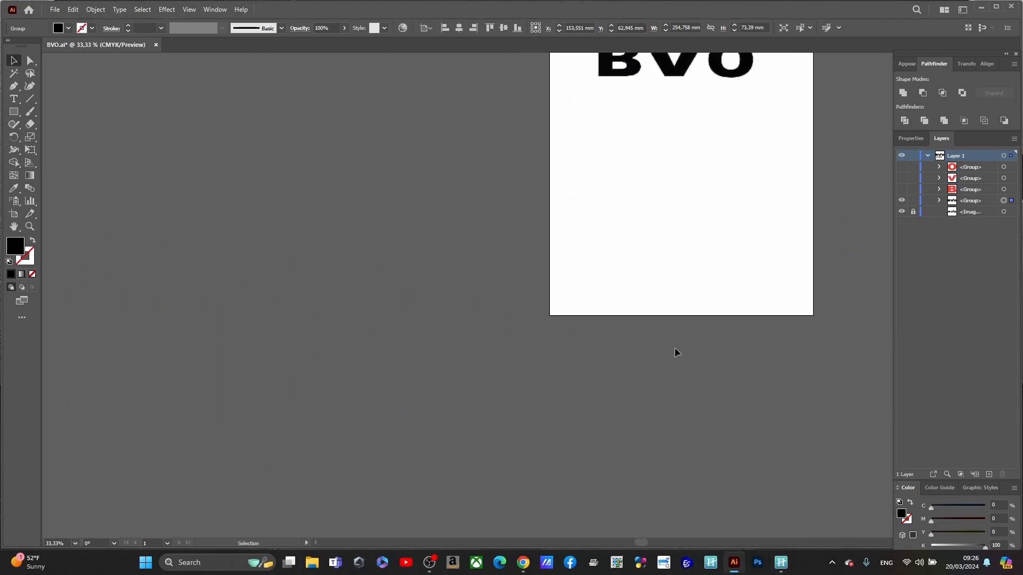
scroll(676, 353, "up", 1)
left_click(782, 563)
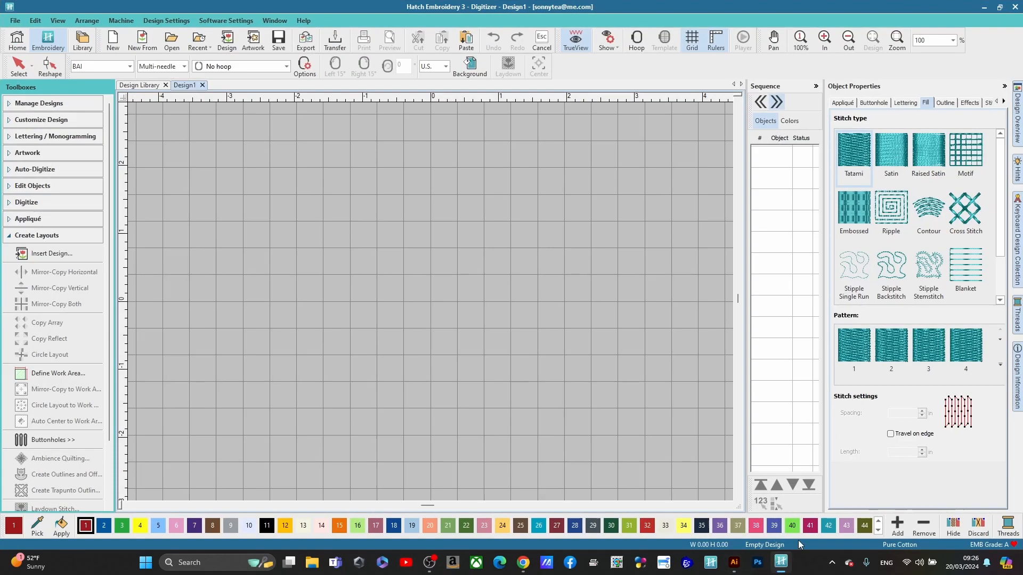
right_click(276, 229)
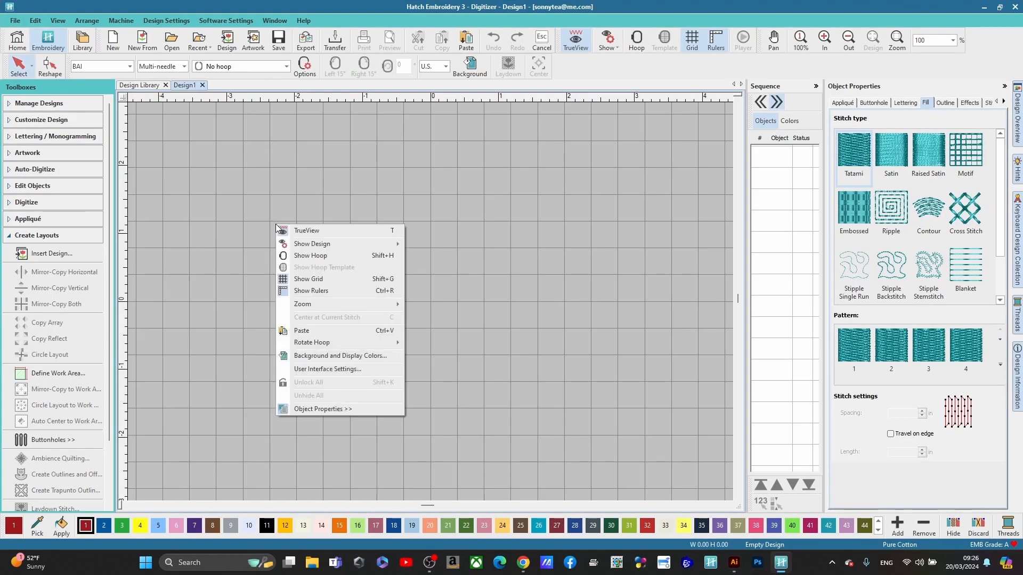
left_click(343, 333)
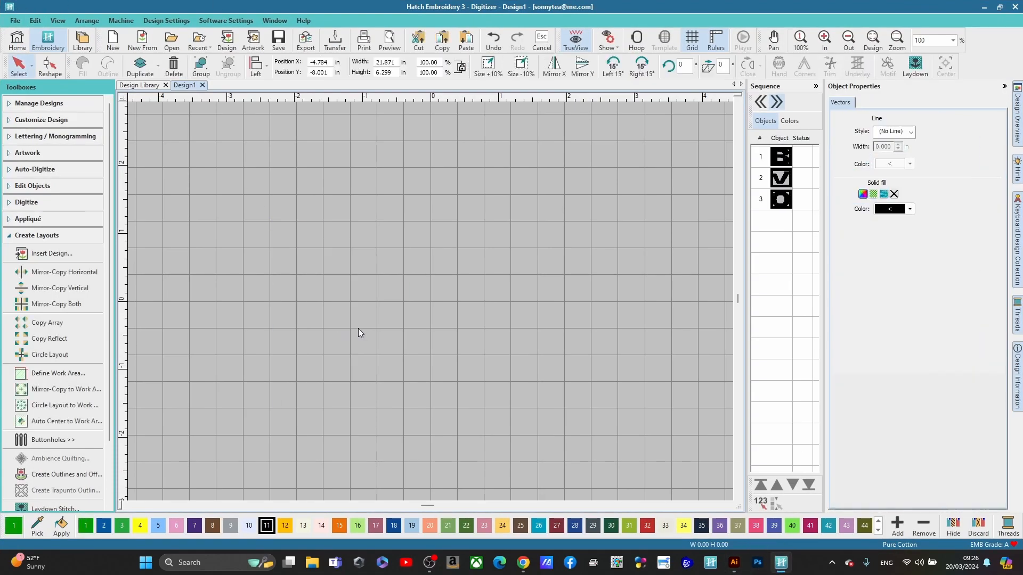
- Centre the pasted BVO letters in the design by setting their X and Y position to 0
left_click(320, 72)
type("0")
key("Return")
type("0")
key("Return")
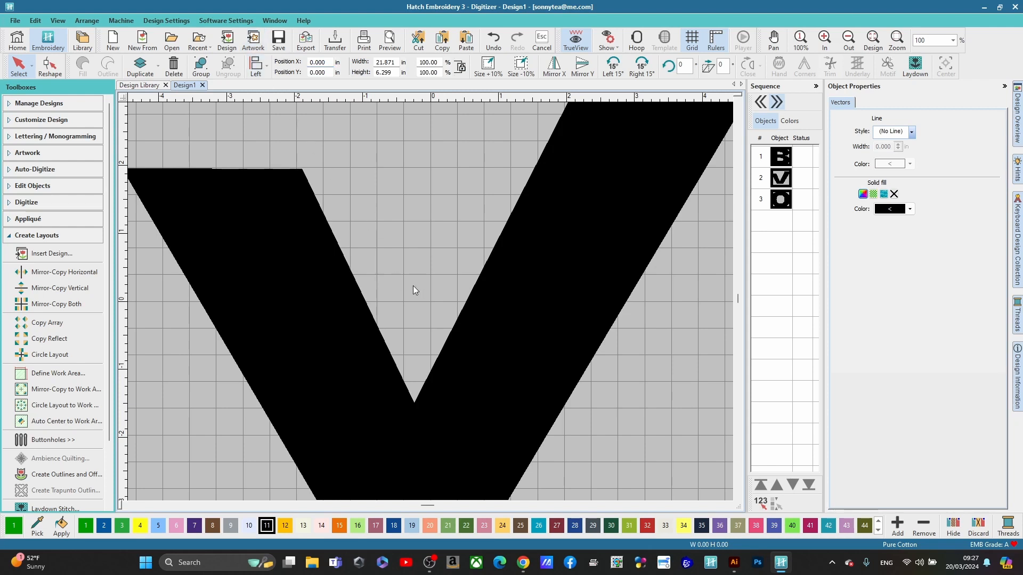
key("0")
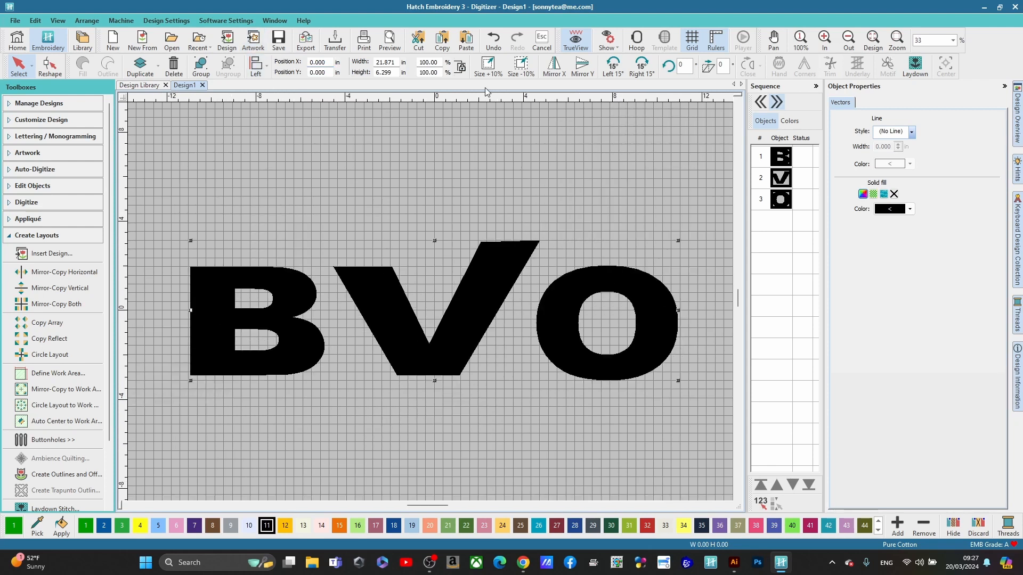
- Set the height of the BVO letters to 1.5 in with proportional width
left_click(385, 73)
type("1.5")
key("Return")
scroll(418, 327, "up", 3)
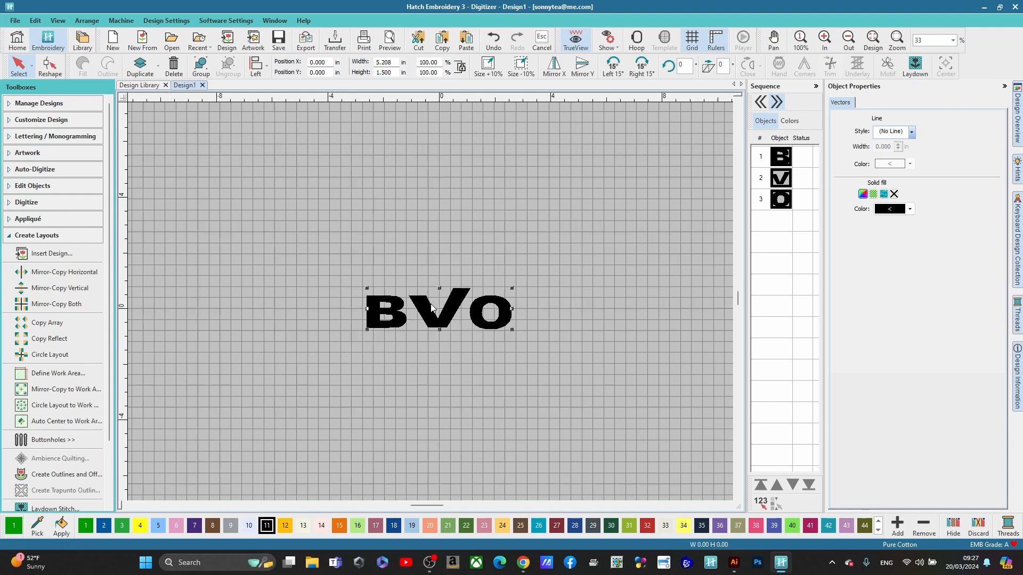
scroll(431, 302, "up", 3)
- Convert the B, V and O vector shapes one by one into stitches with Auto-digitize Instant Embroidery
left_click(314, 360)
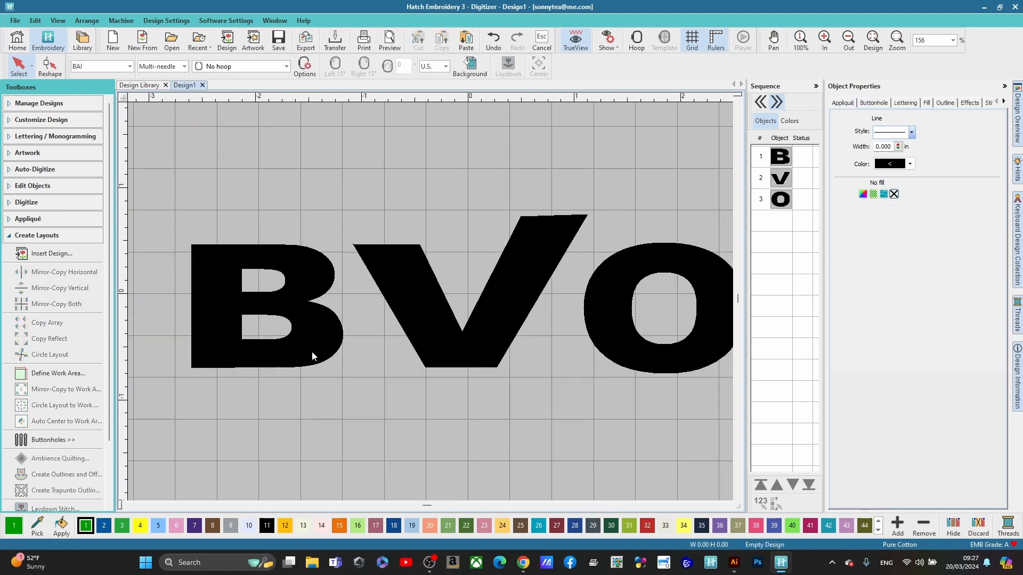
left_click(26, 172)
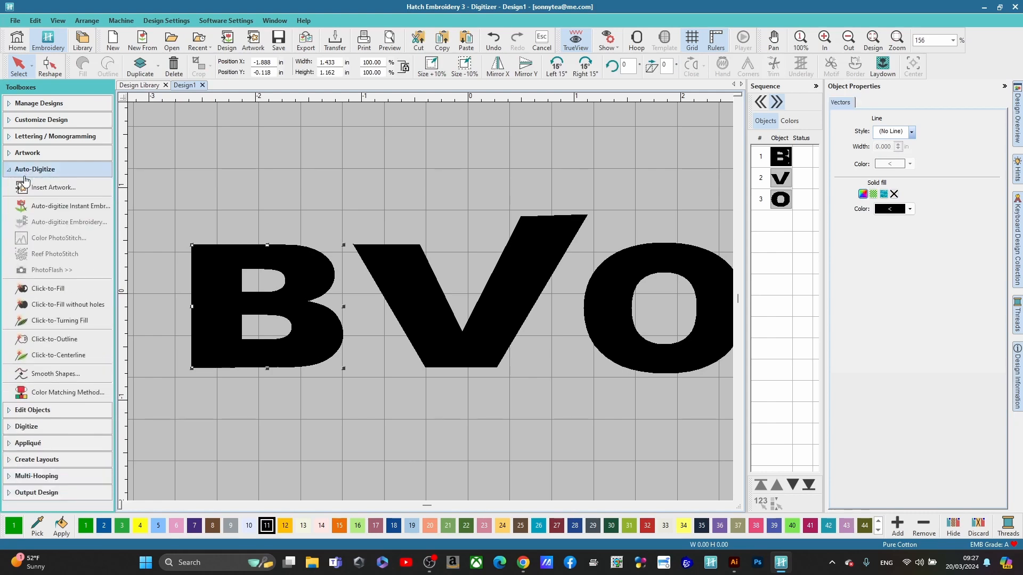
left_click(44, 206)
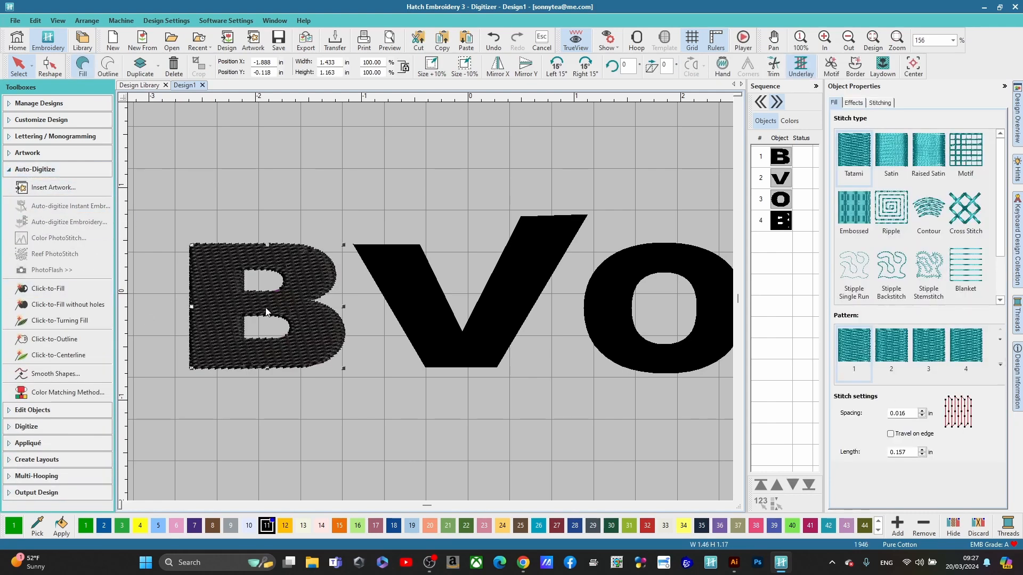
left_click(416, 311)
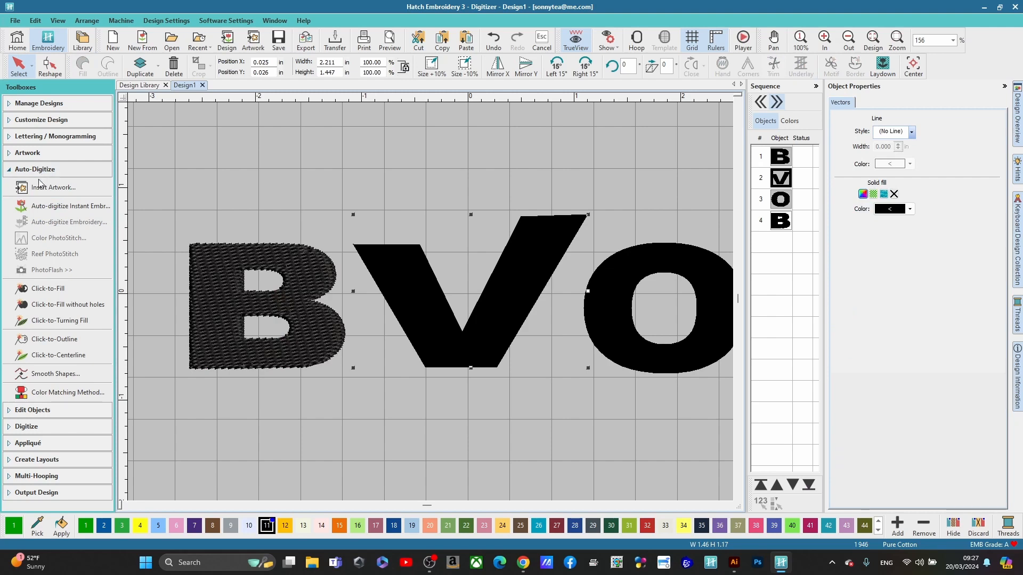
left_click(45, 206)
left_click(601, 344)
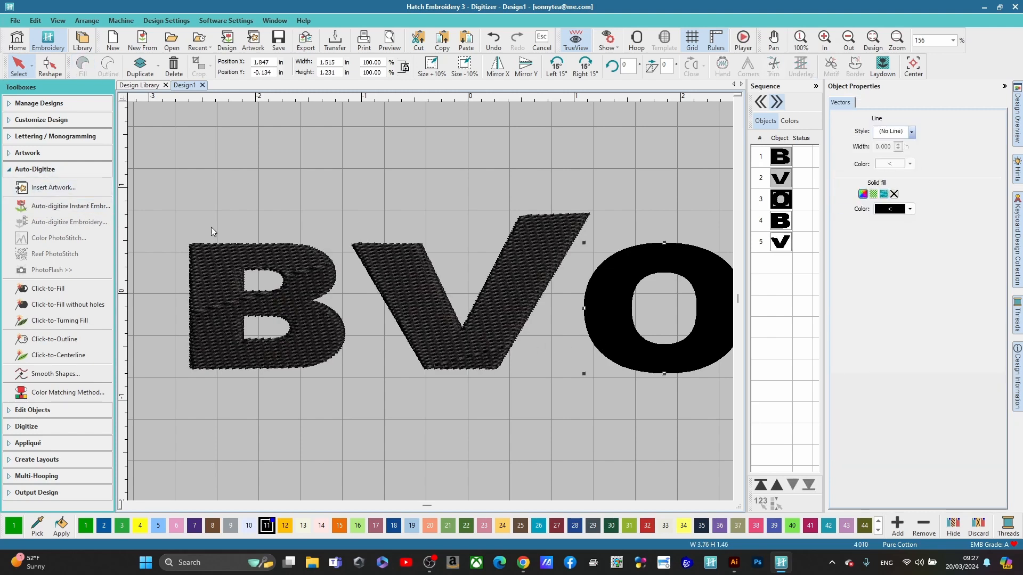
left_click(68, 206)
scroll(430, 299, "up", 1)
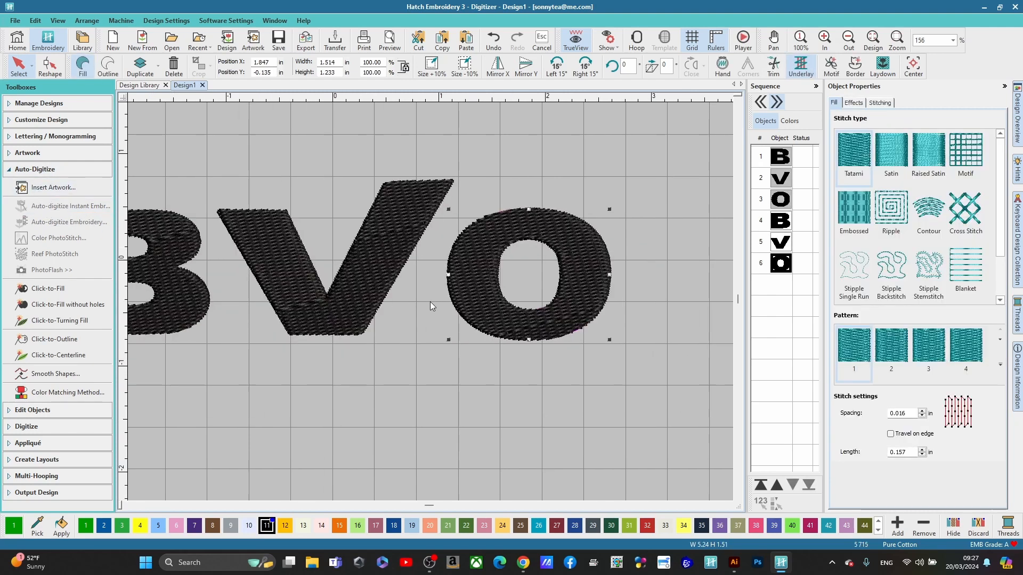
scroll(430, 301, "down", 2)
scroll(430, 302, "up", 2)
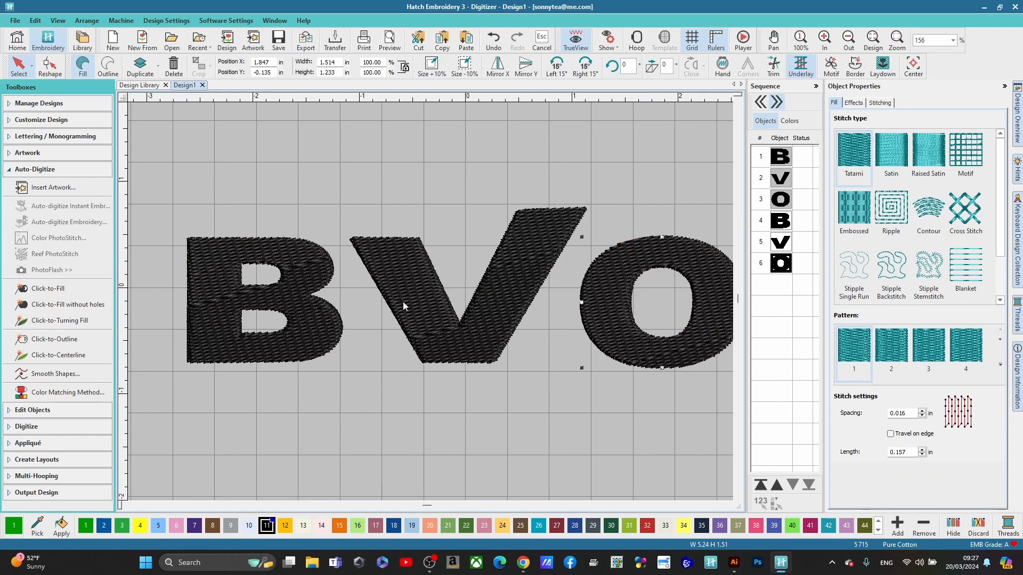
- Recolour the embroidered B, V and O with thread colour 10
left_click(301, 281)
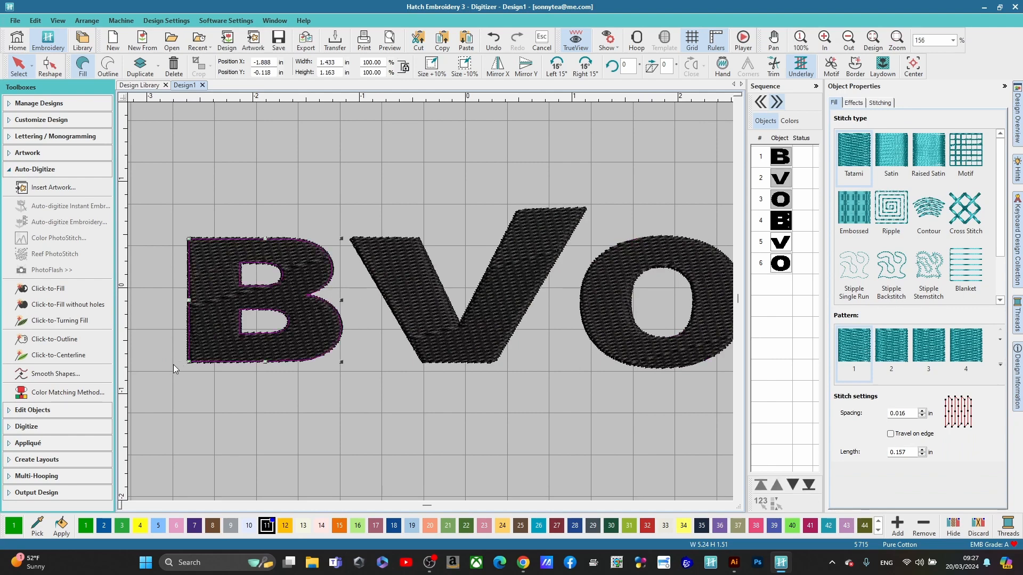
left_click(253, 525)
left_click(430, 344)
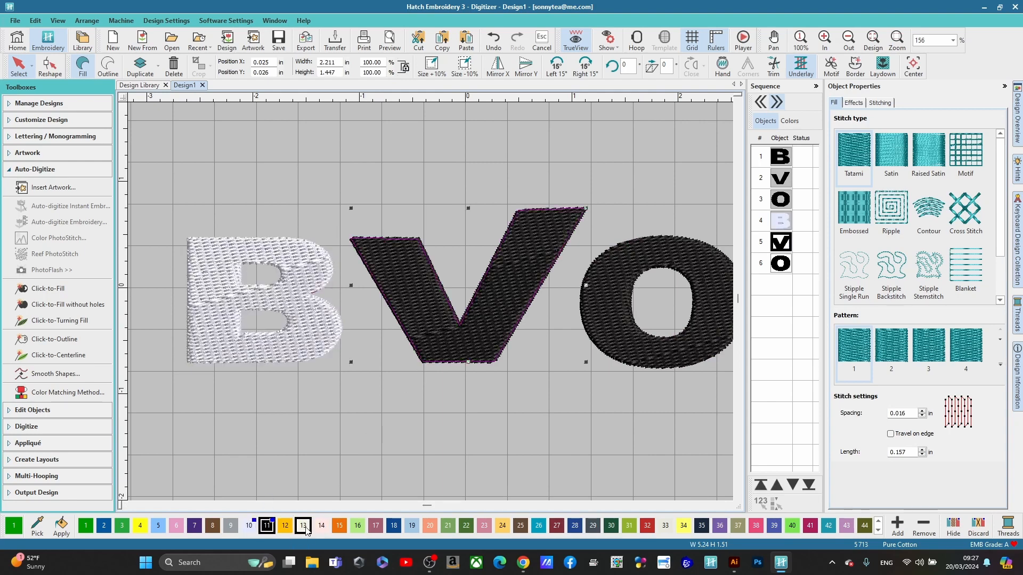
left_click(250, 525)
left_click(654, 350)
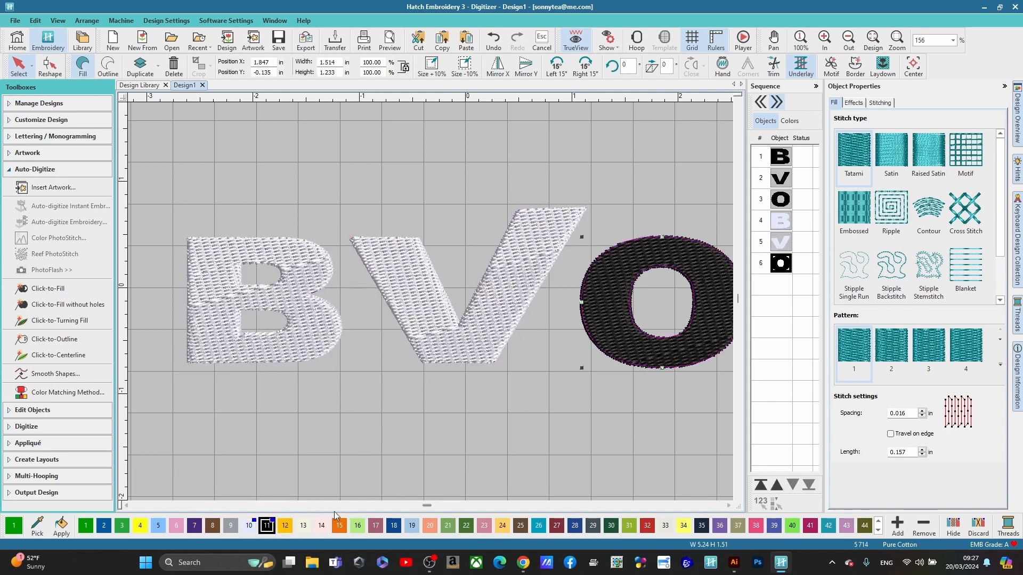
left_click(248, 526)
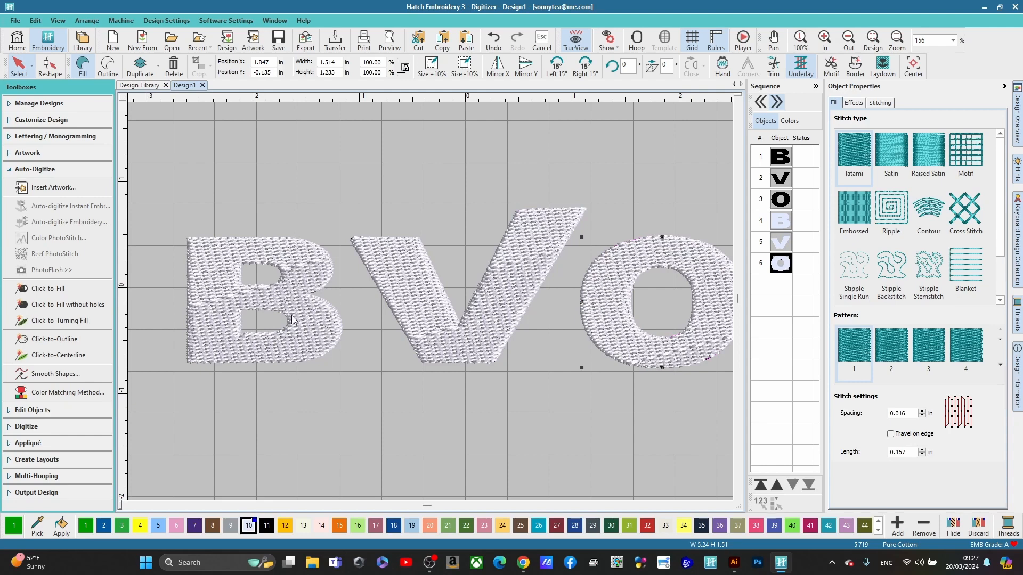
left_click(186, 326)
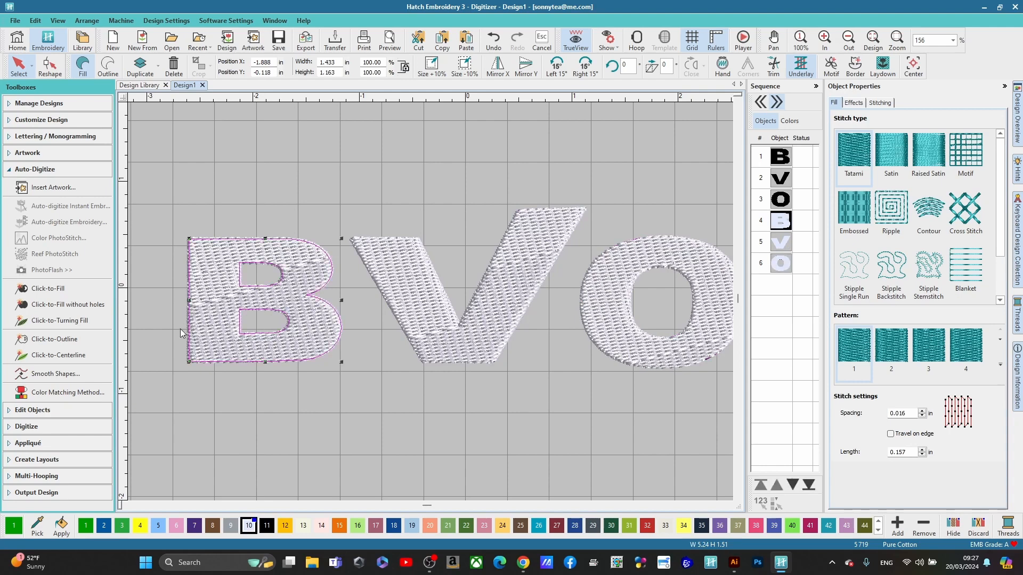
- Add a satin object outline in colour 0020 Isacord 40 to the embroidered B with Create Outlines and Offsets
left_click(36, 169)
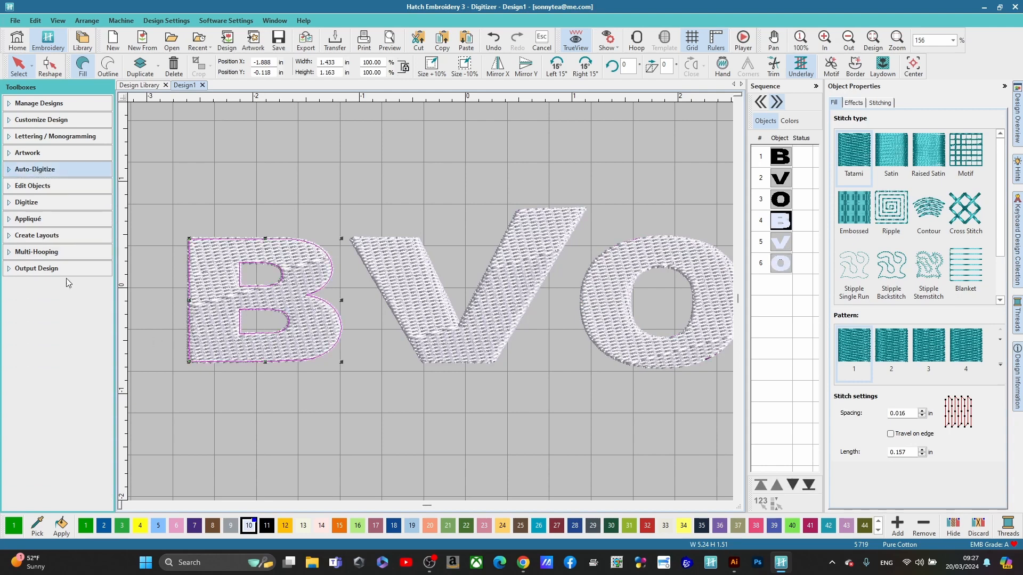
left_click(46, 235)
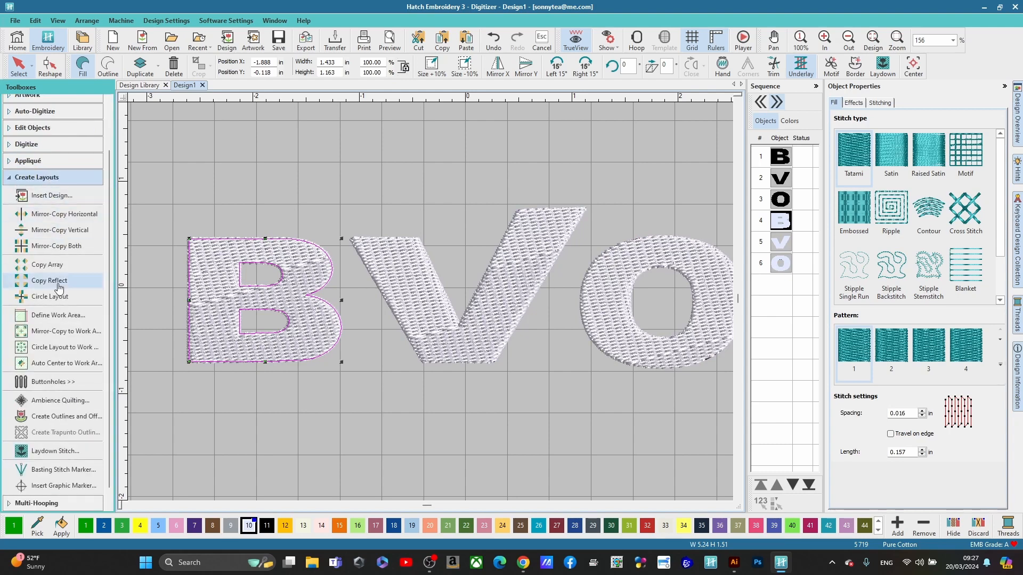
left_click(60, 417)
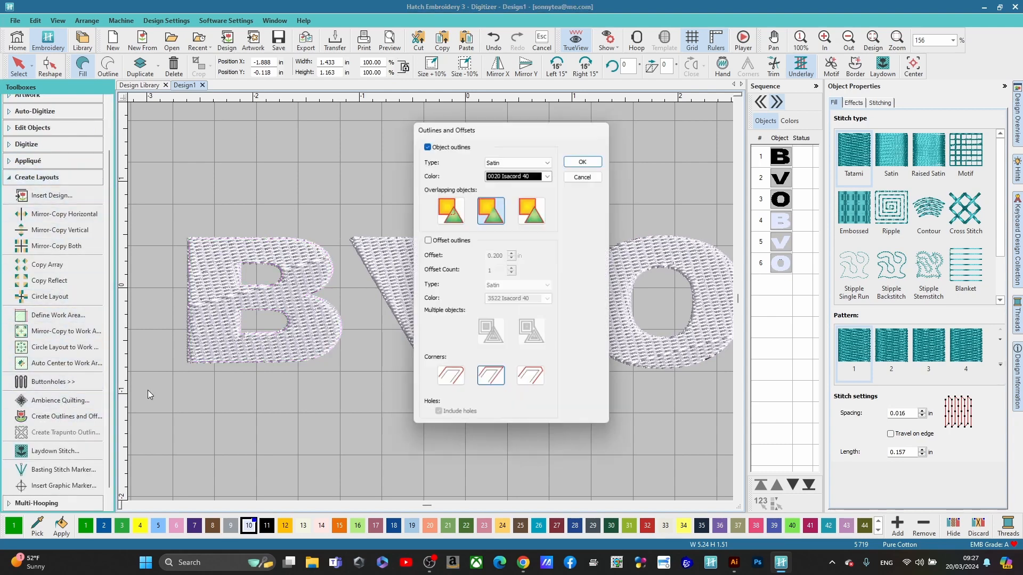
left_click(565, 168)
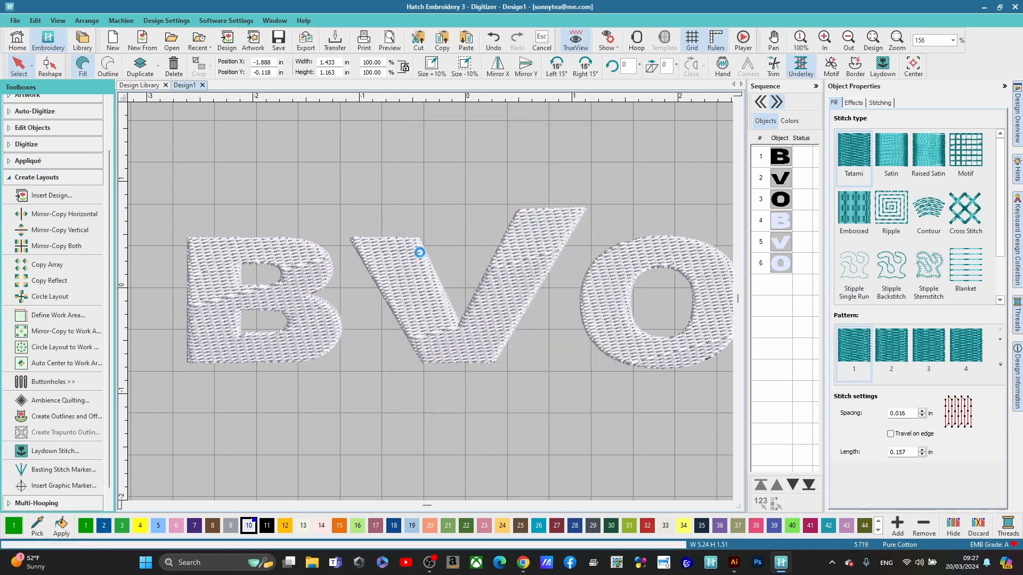
- Create matching 0020 Isacord 40 satin outlines around the embroidered V and O
left_click(404, 260)
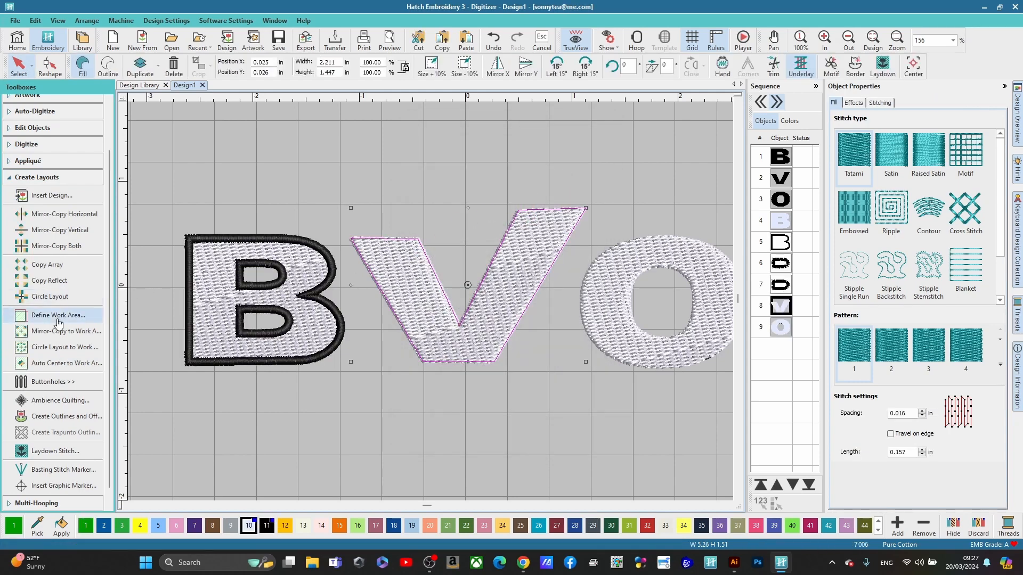
left_click(60, 418)
left_click(584, 160)
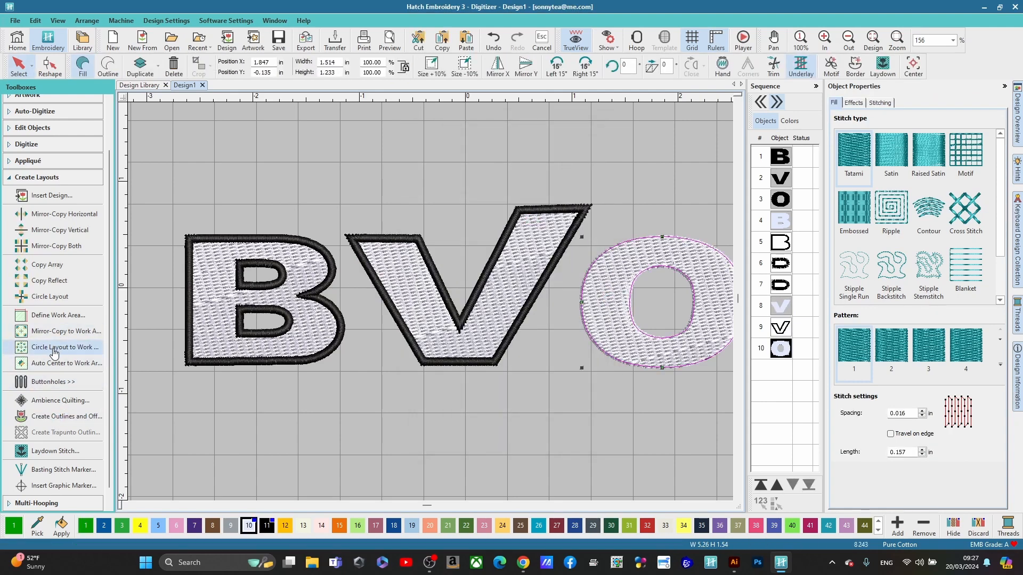
left_click(51, 420)
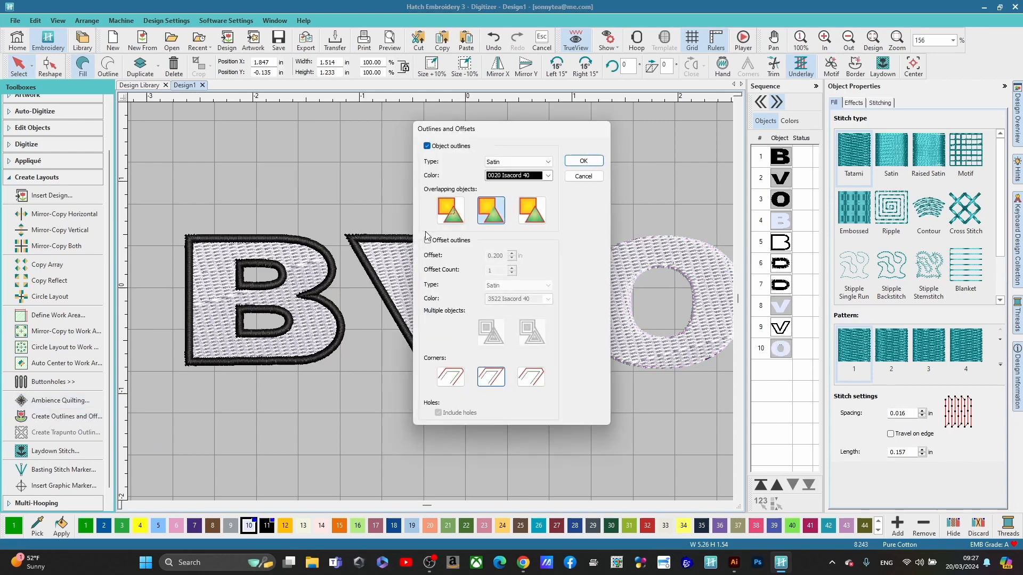
left_click(587, 163)
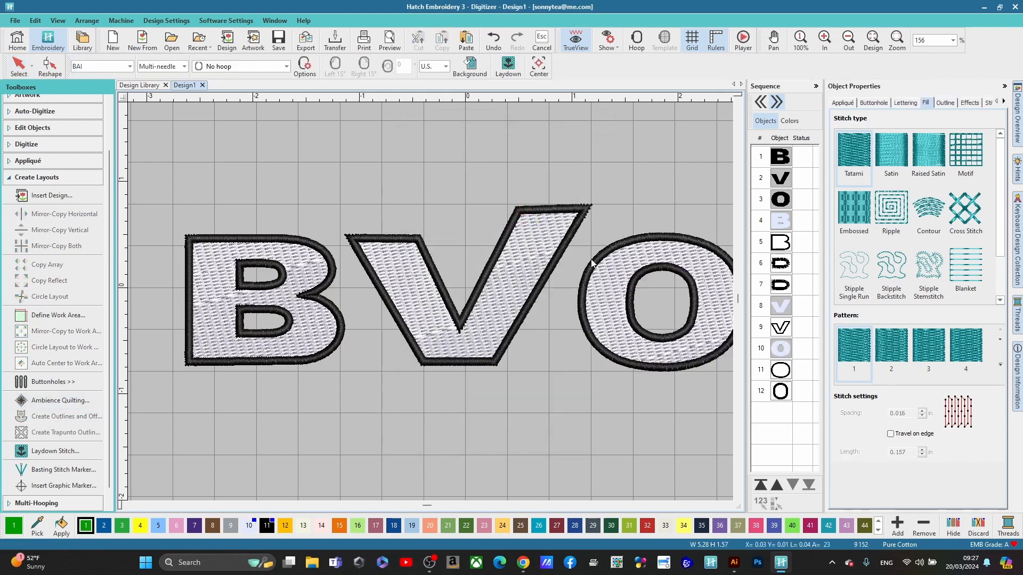
- Examine the satin outlines on all three BVO letters close up and as a whole
scroll(433, 304, "down", 5)
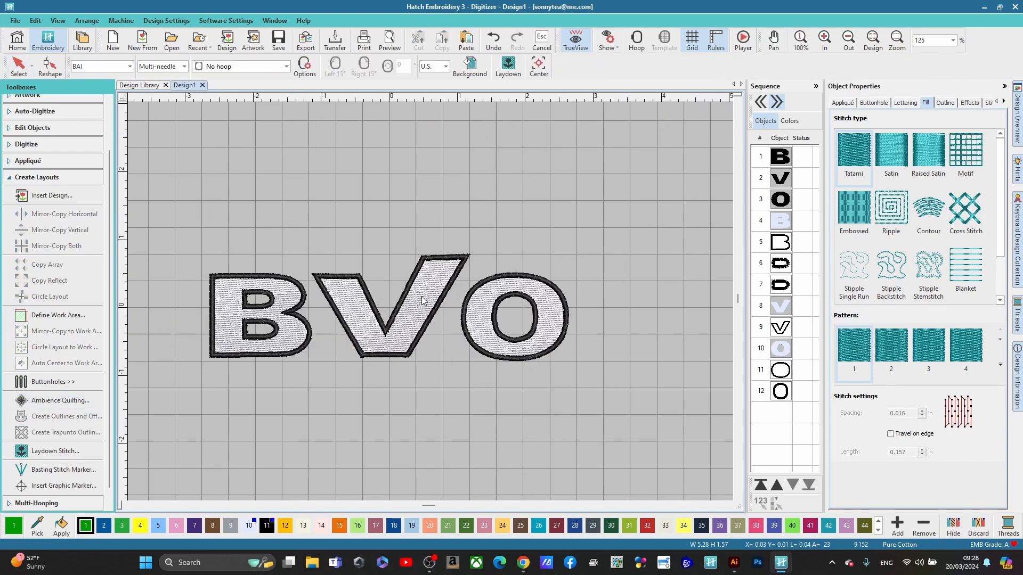
scroll(431, 305, "up", 5)
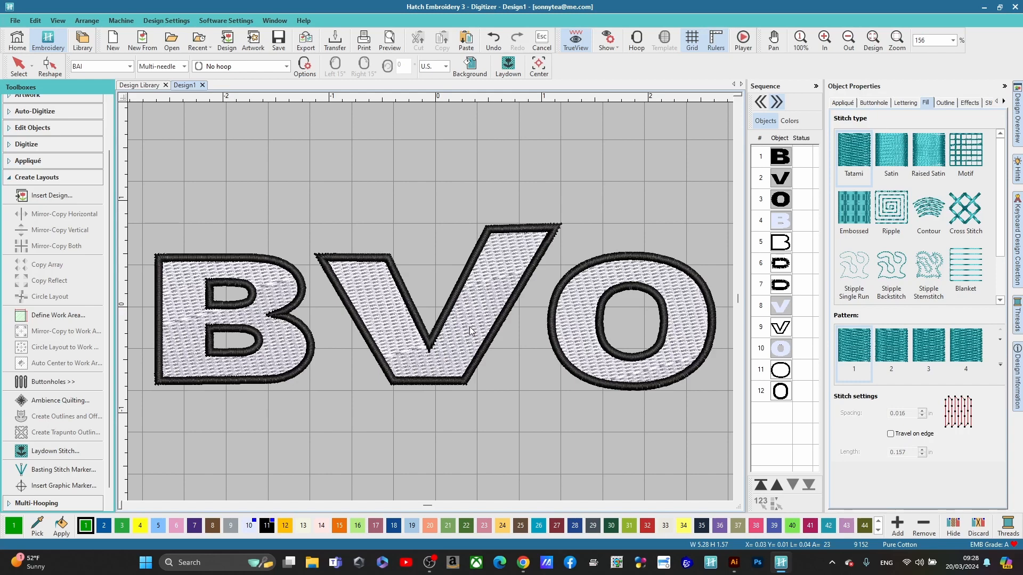
scroll(469, 327, "down", 3)
scroll(354, 291, "up", 2)
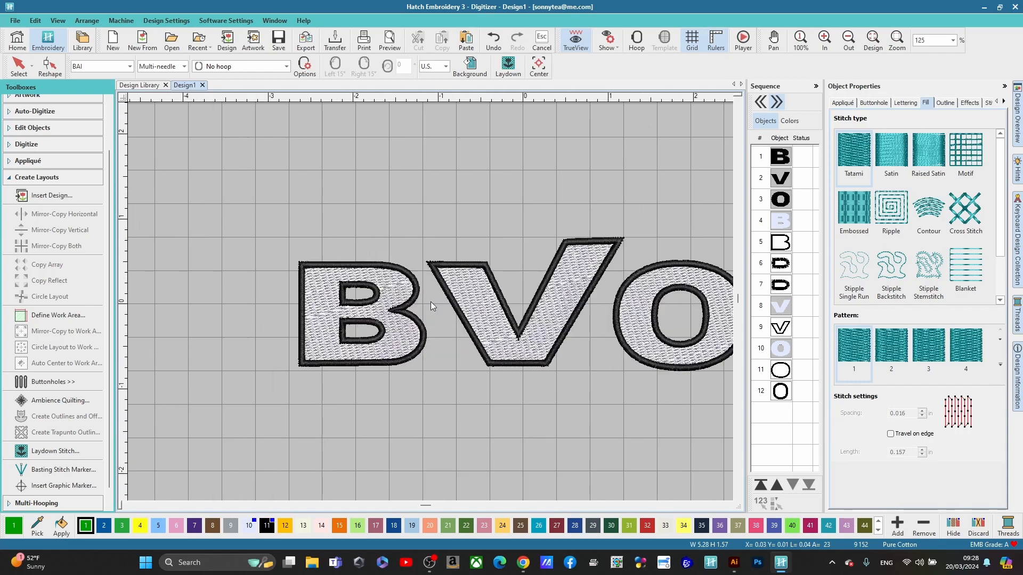
scroll(430, 301, "down", 1)
scroll(430, 301, "down", 1)
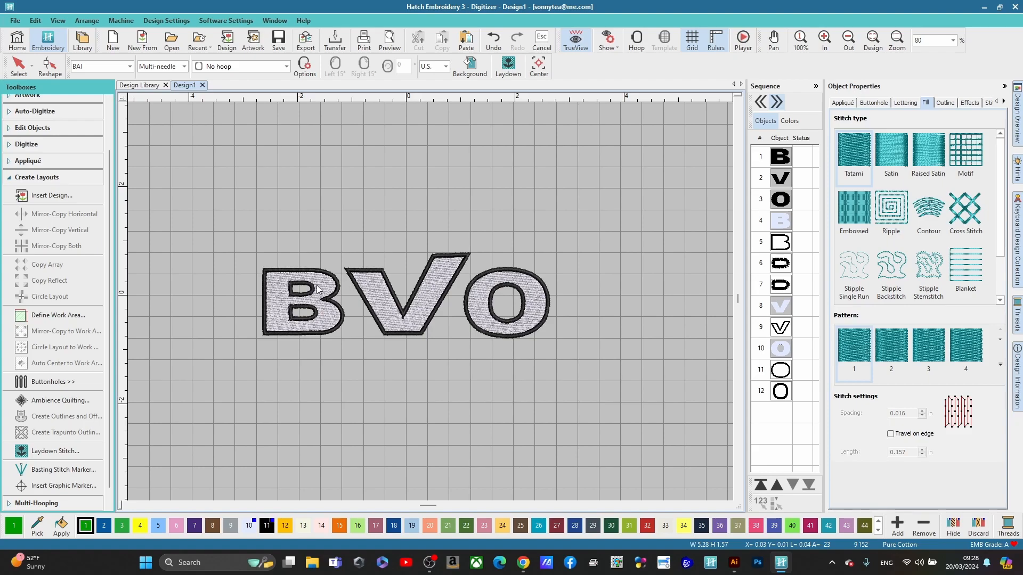
- Switch to Illustrator and move the large vector BVO group to about X 138.35 mm, Y 58.75 mm, above the pixelated logo
left_click(735, 563)
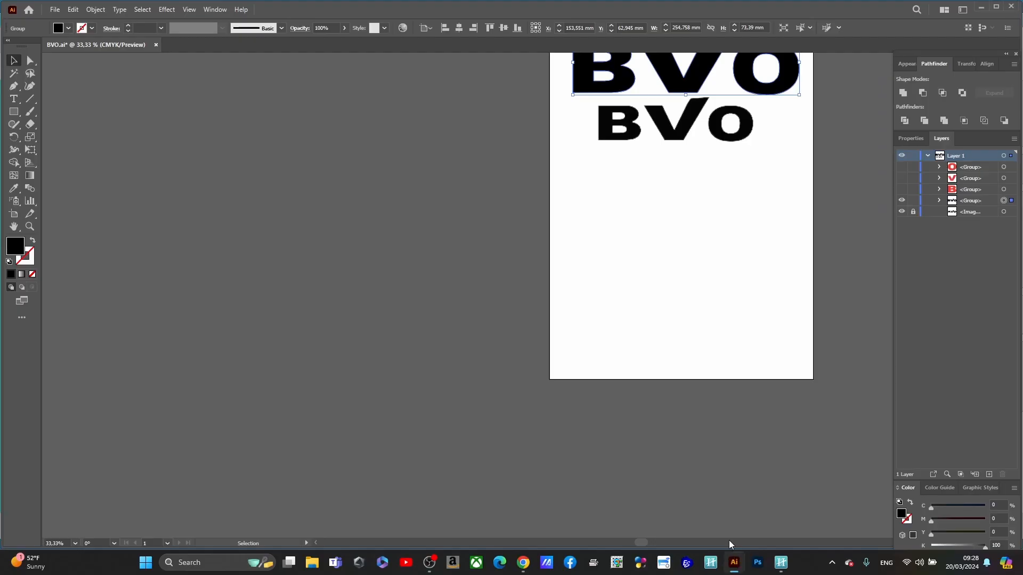
scroll(653, 217, "up", 3)
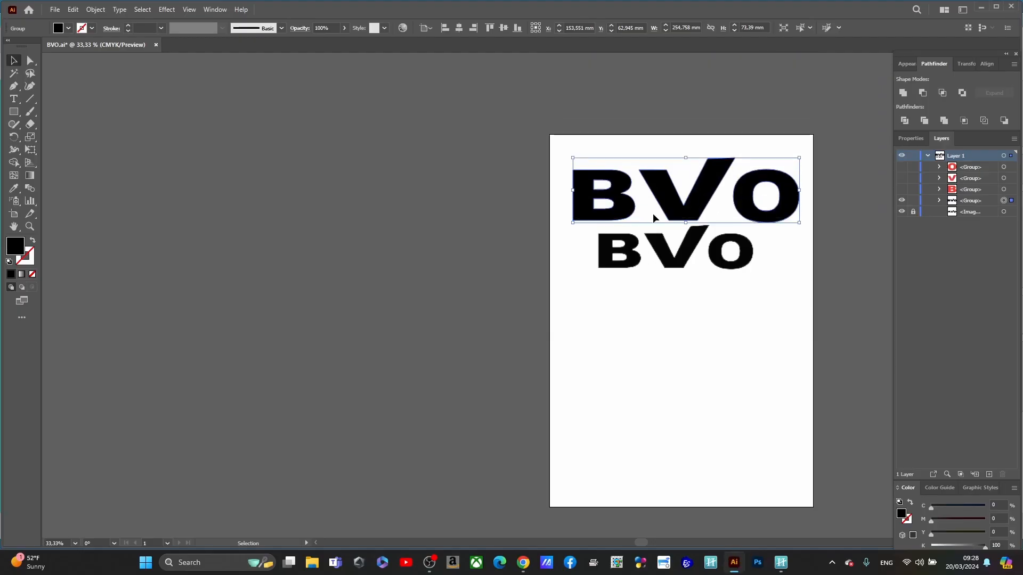
scroll(654, 218, "left", 1)
scroll(654, 217, "right", 4)
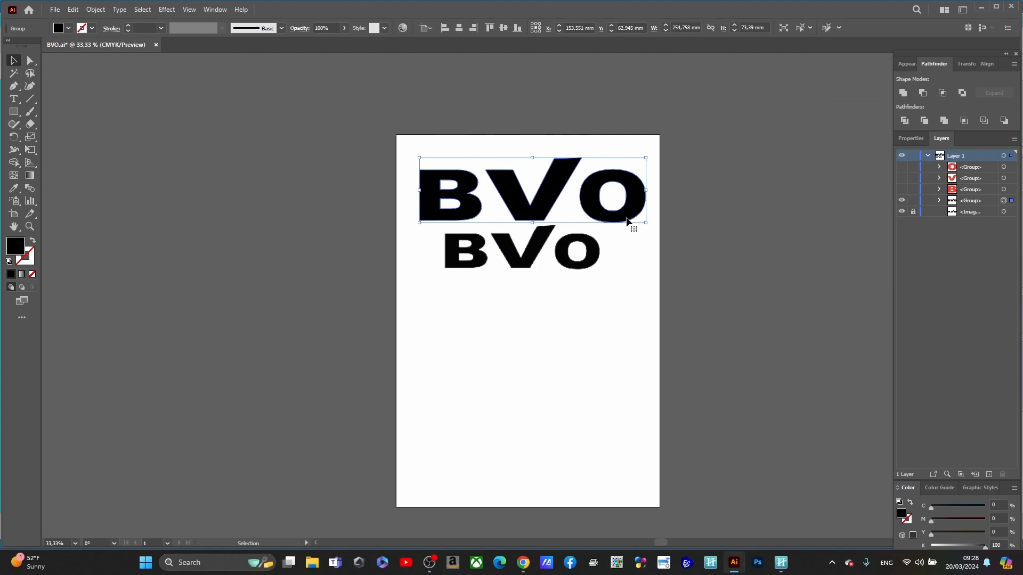
scroll(593, 209, "up", 1)
scroll(592, 211, "up", 1)
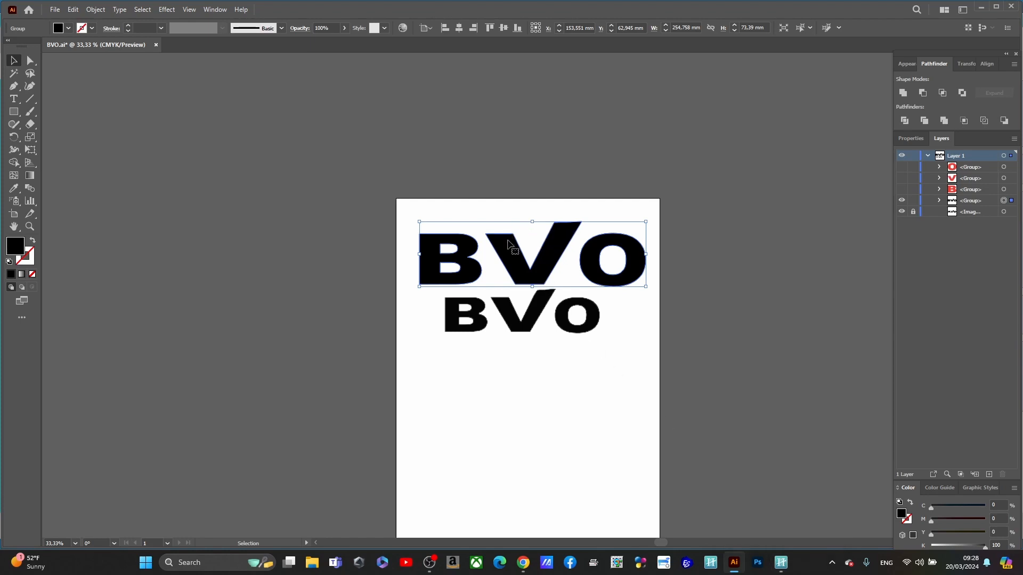
key("ctrl+1")
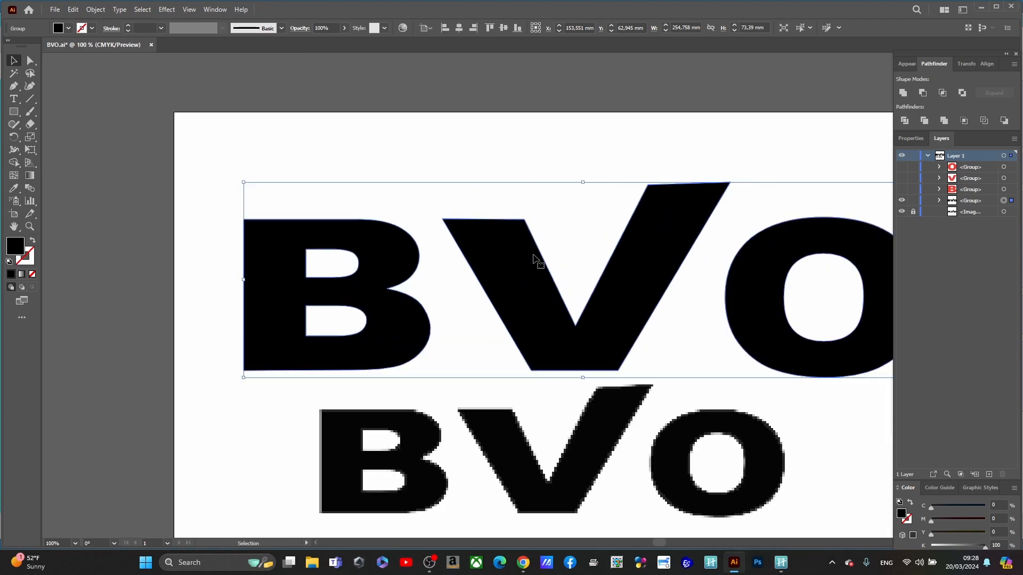
left_click_drag(538, 257, 493, 246)
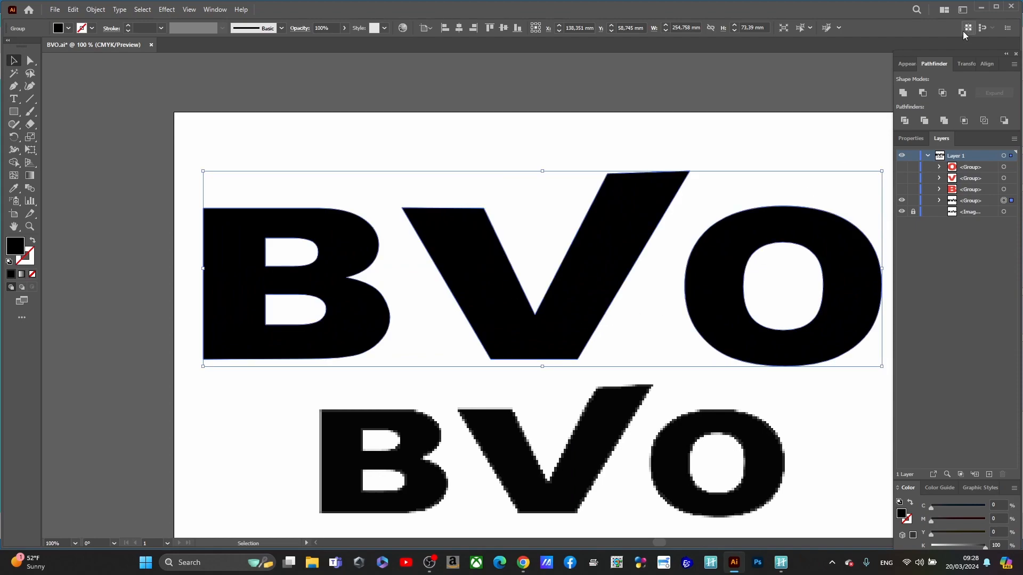
- Return to Hatch Embroidery and examine the outlined BVO design at different magnifications, down to the stitches of the V
left_click(981, 9)
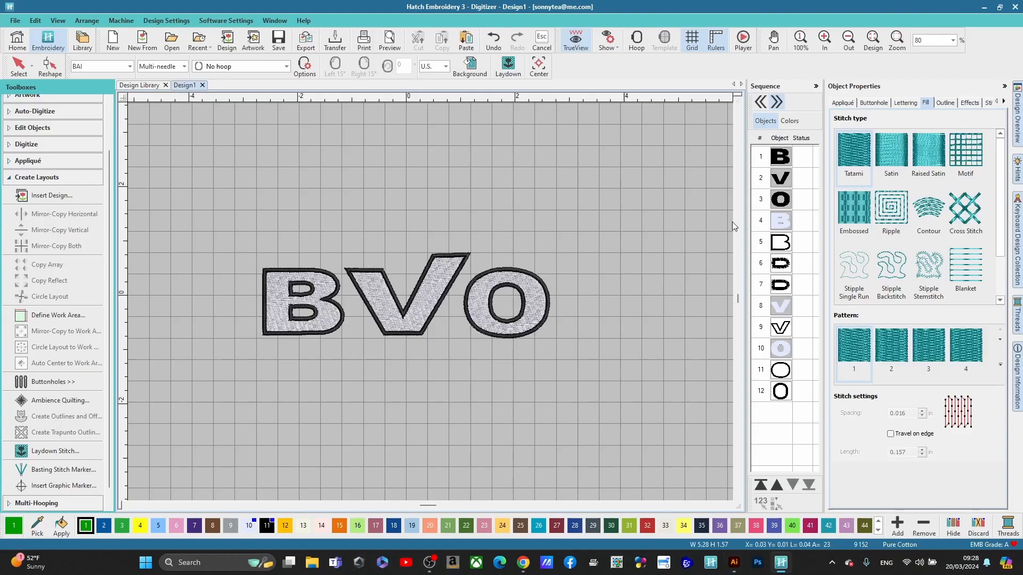
left_click(24, 177)
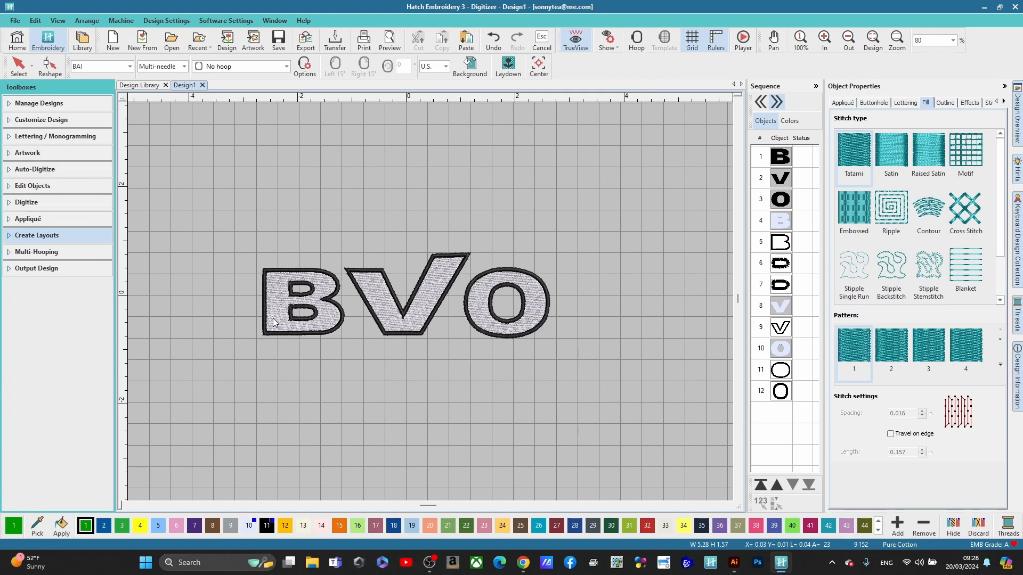
scroll(273, 318, "up", 1)
scroll(273, 318, "down", 1)
scroll(430, 300, "up", 1)
scroll(436, 299, "down", 1)
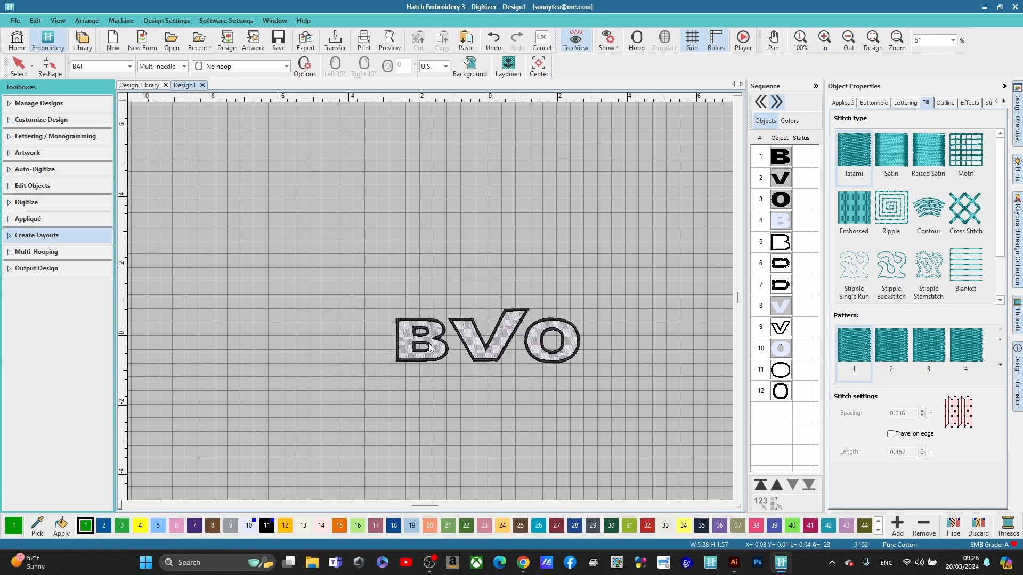
scroll(426, 353, "down", 2)
scroll(428, 155, "up", 2)
scroll(461, 406, "down", 1)
scroll(431, 302, "up", 8)
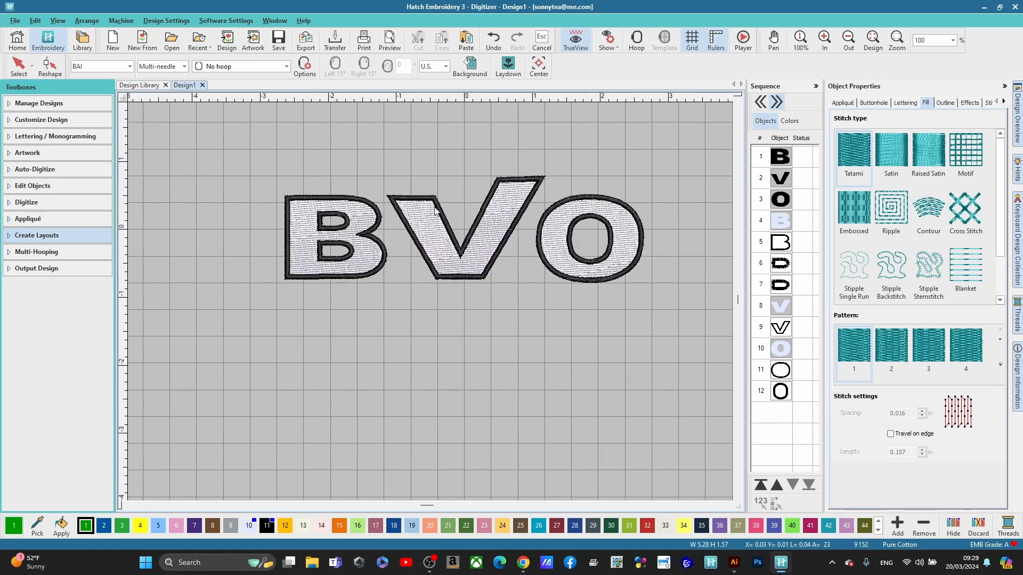
scroll(430, 301, "down", 2)
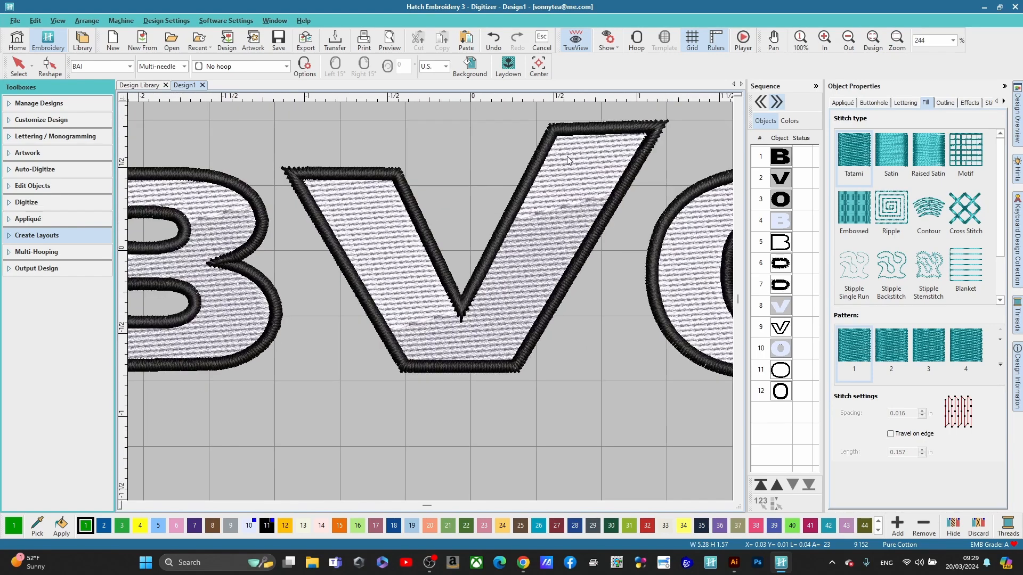
- Select the V, B and O fills one after another to inspect their Tatami stitching and properties
left_click(504, 336)
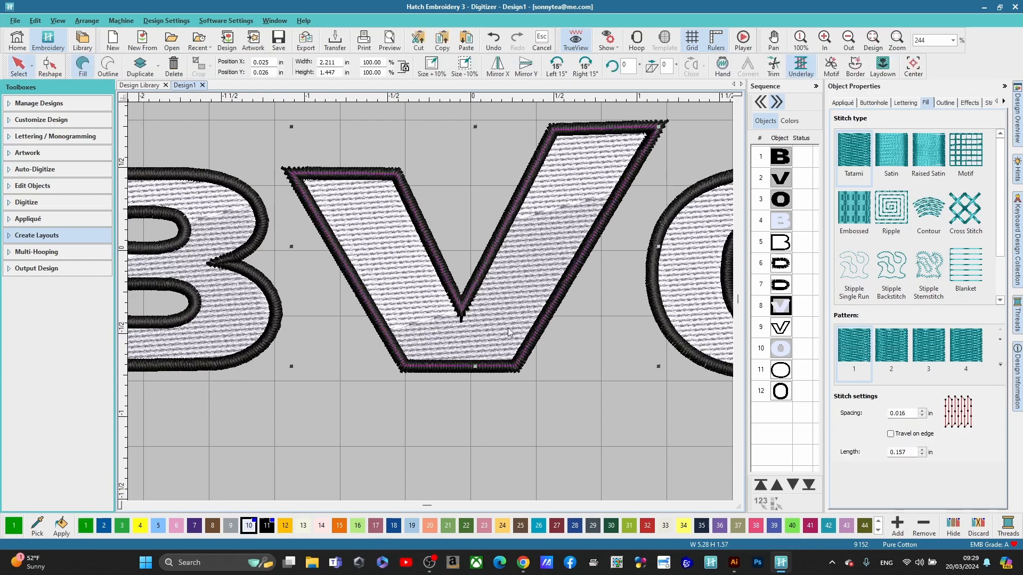
scroll(430, 301, "down", 1)
scroll(430, 301, "down", 2)
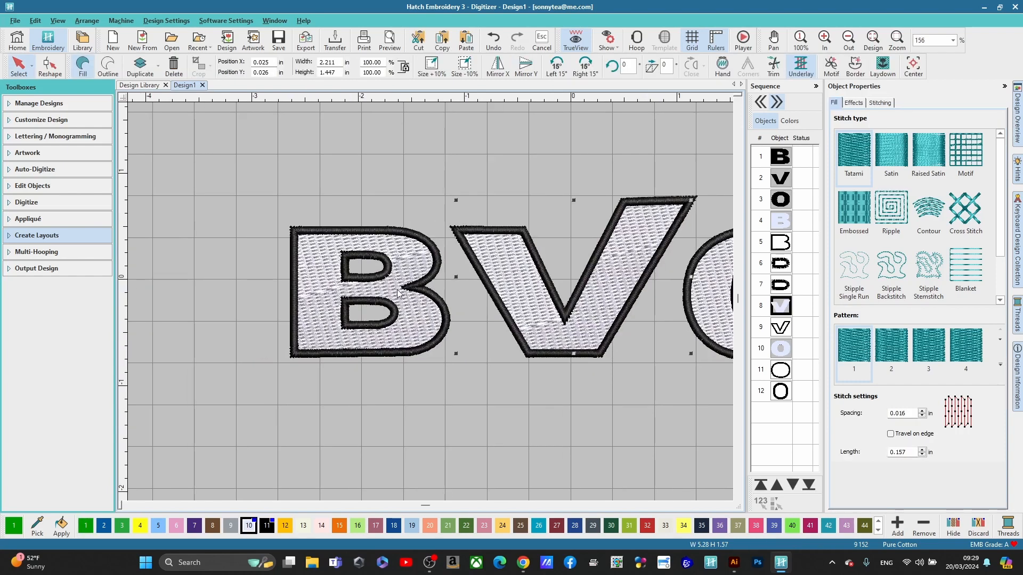
left_click(322, 254)
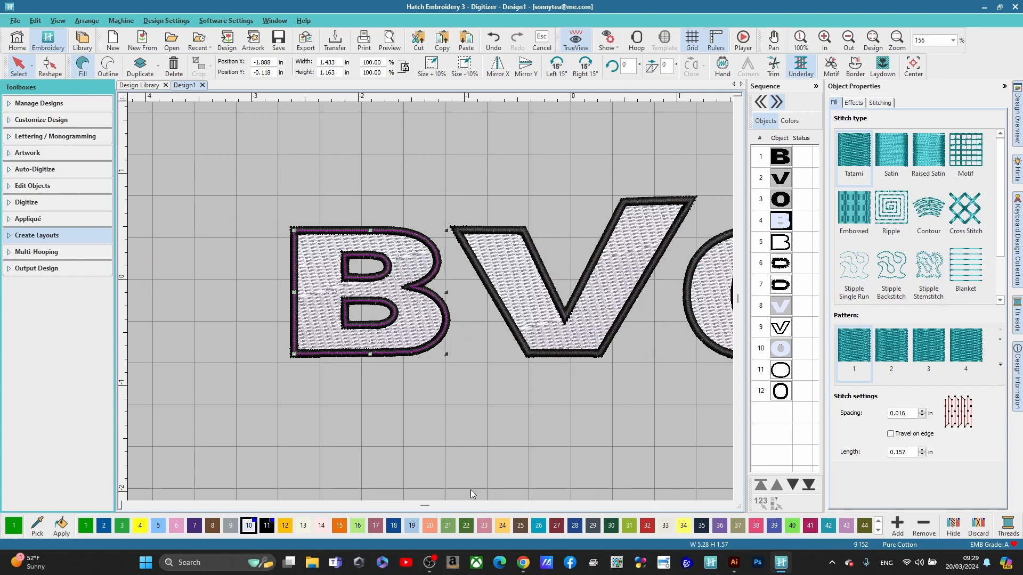
left_click_drag(423, 503, 428, 503)
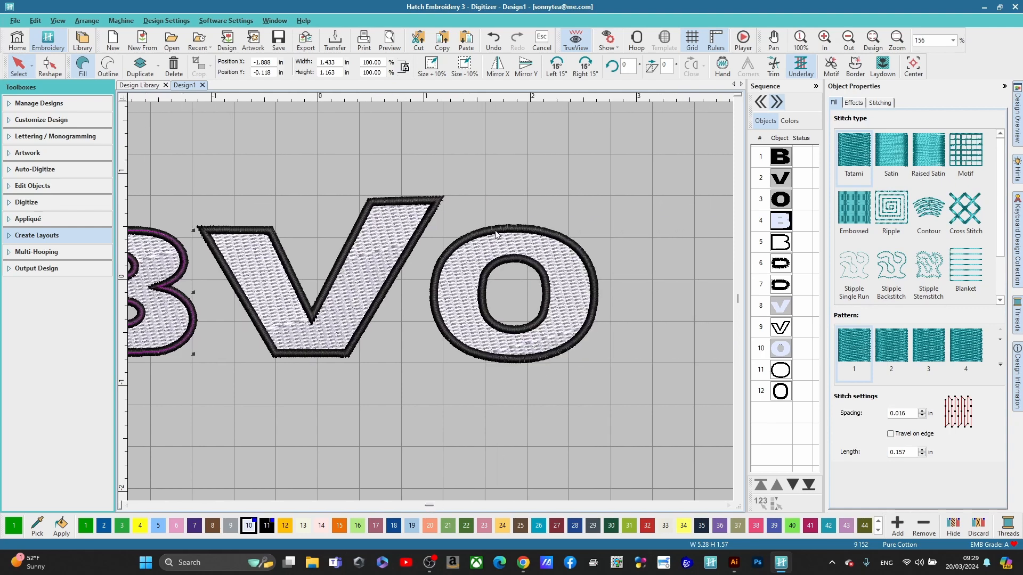
left_click(457, 309)
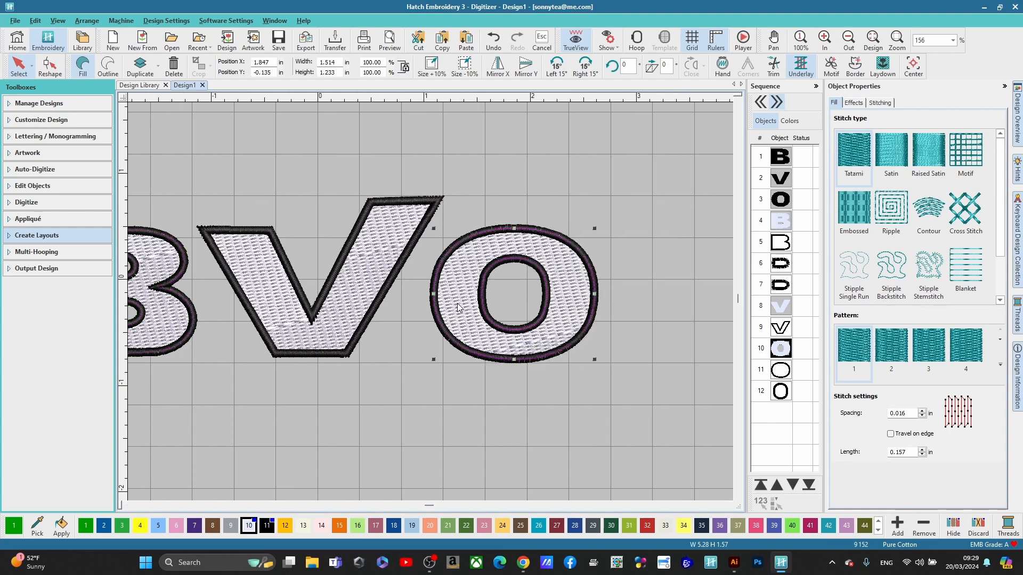